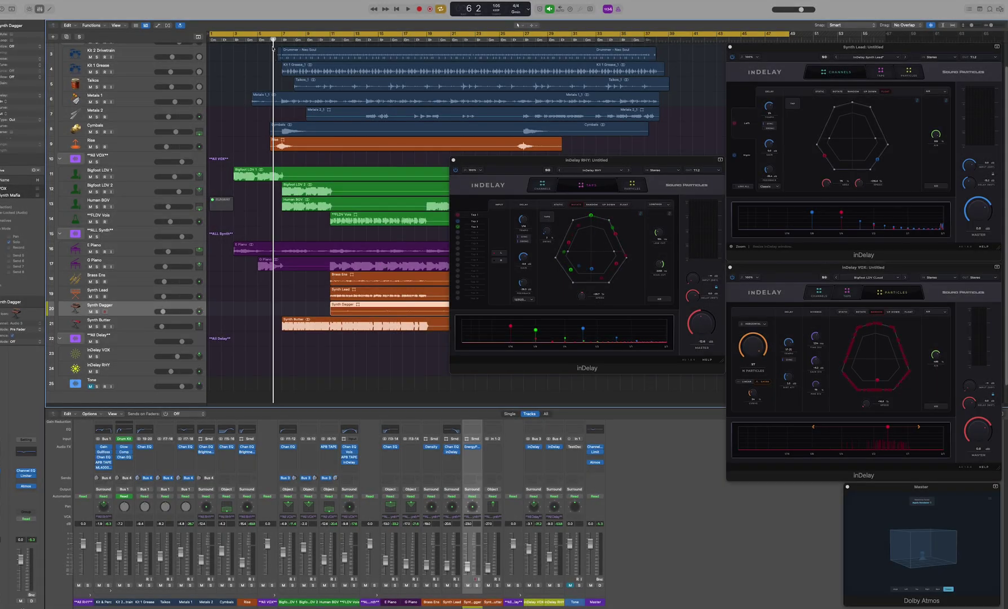
Drag the playhead back to bar 1, then scroll the track list down and back up.
left_click_drag(273, 47, 210, 42)
scroll(237, 93, "up", 2)
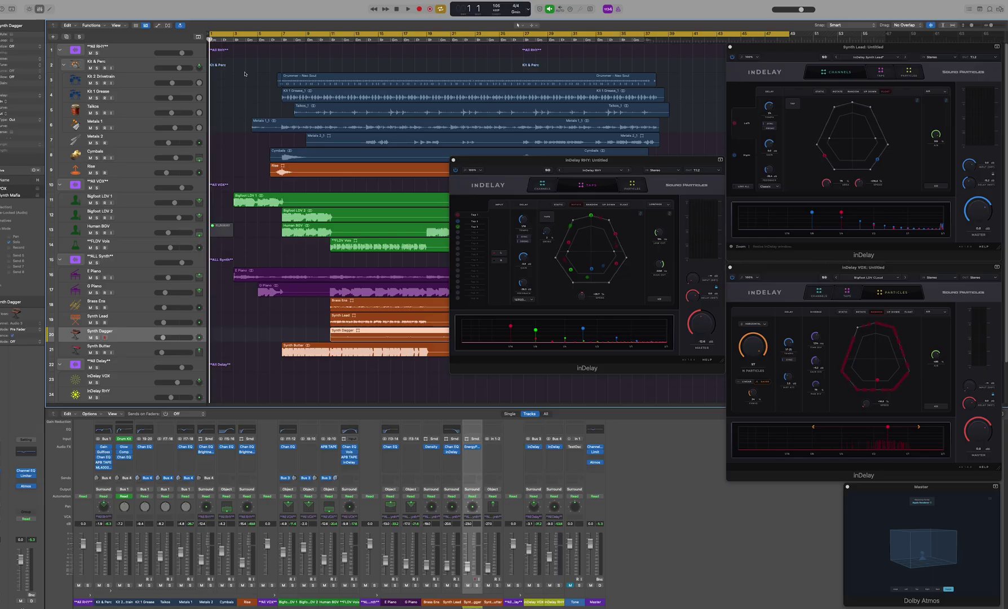
scroll(268, 121, "down", 3)
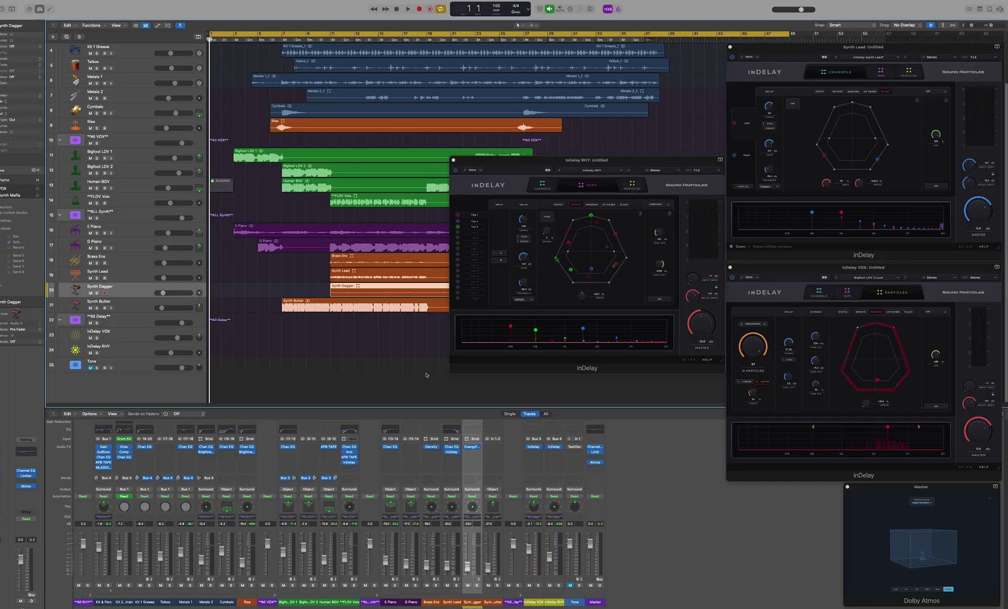
scroll(328, 335, "up", 3)
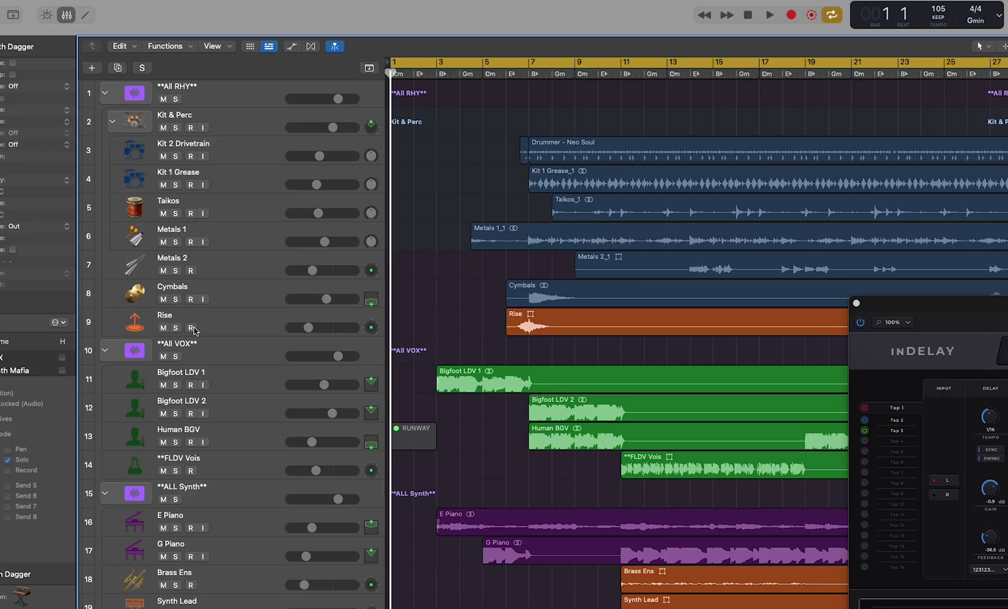
left_click(239, 128)
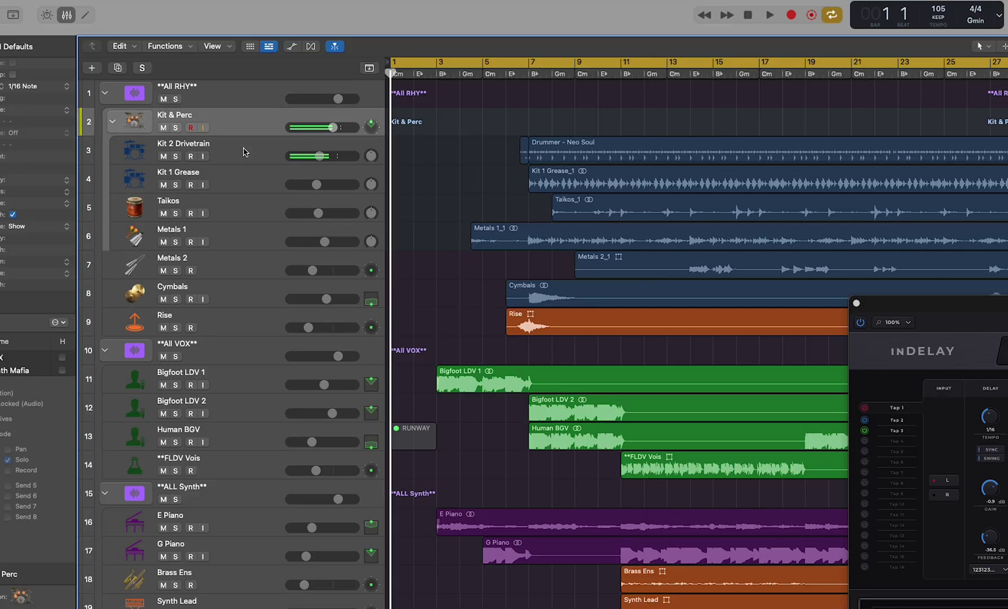
left_click(246, 152)
left_click(248, 185)
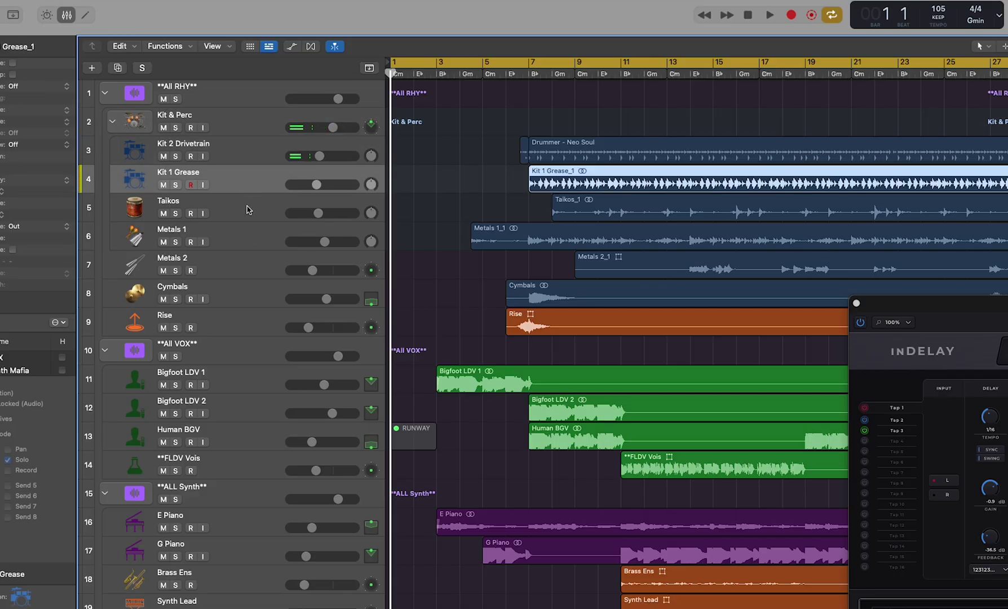
left_click(249, 211)
left_click(252, 235)
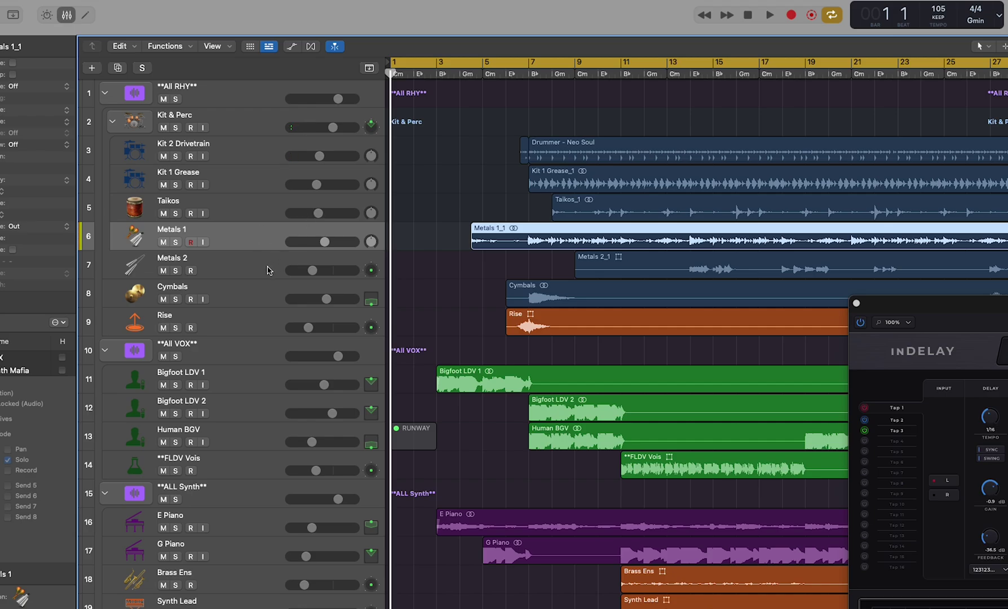
left_click(258, 298)
left_click(257, 324)
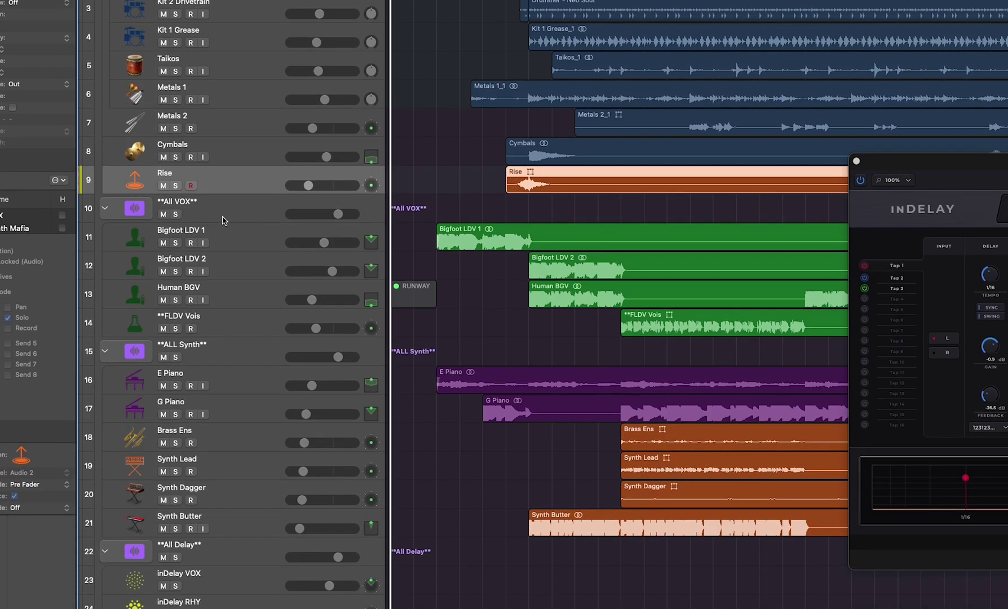
left_click(224, 217)
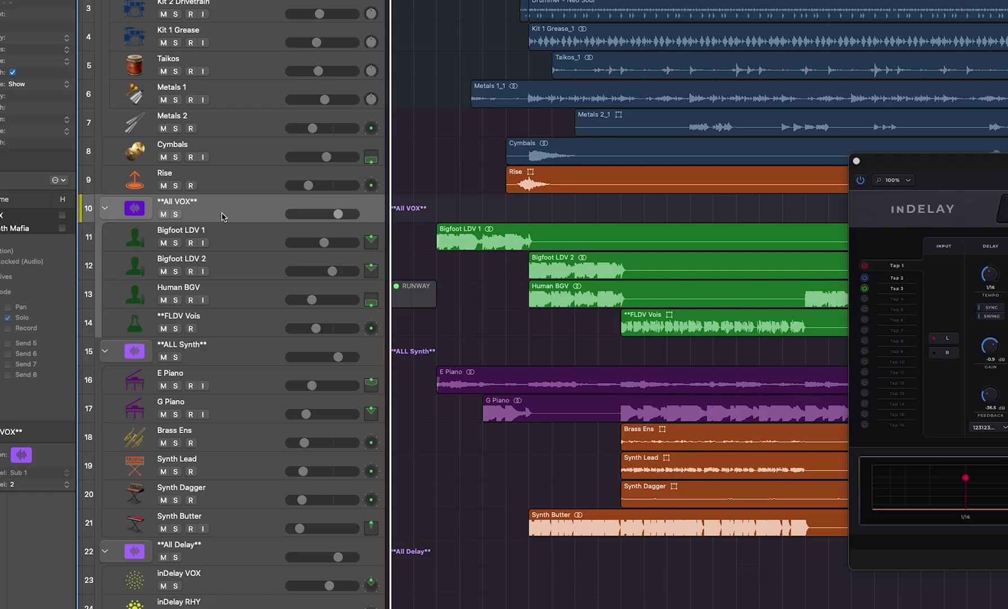
left_click(237, 243)
left_click(248, 290)
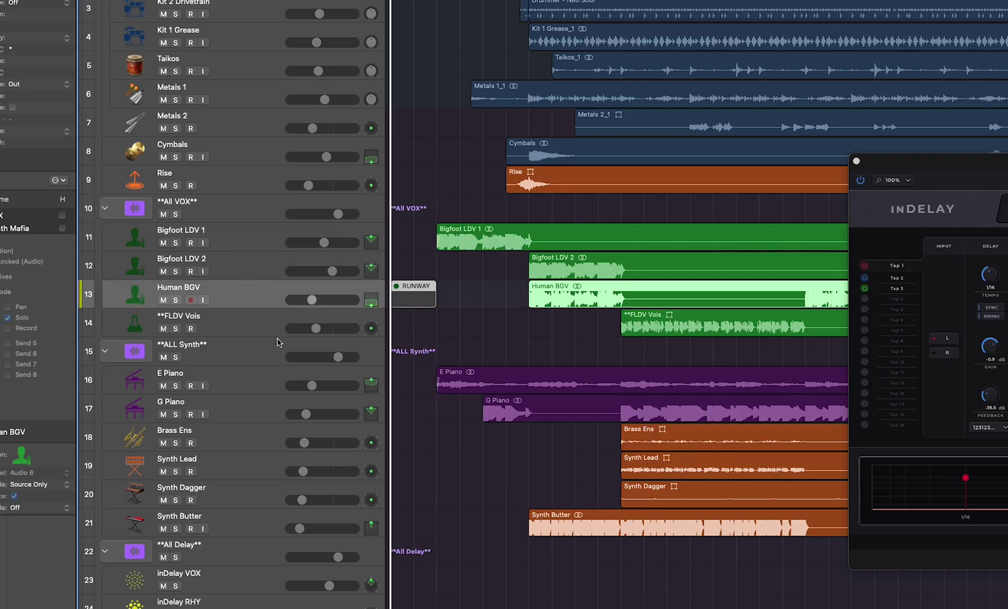
left_click(258, 362)
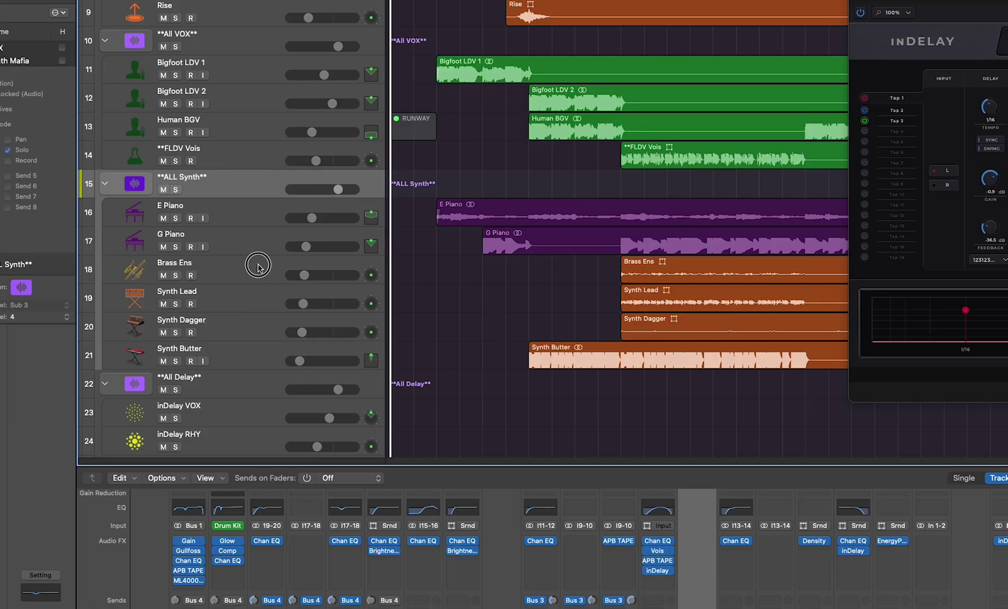
left_click(267, 278)
left_click(261, 305)
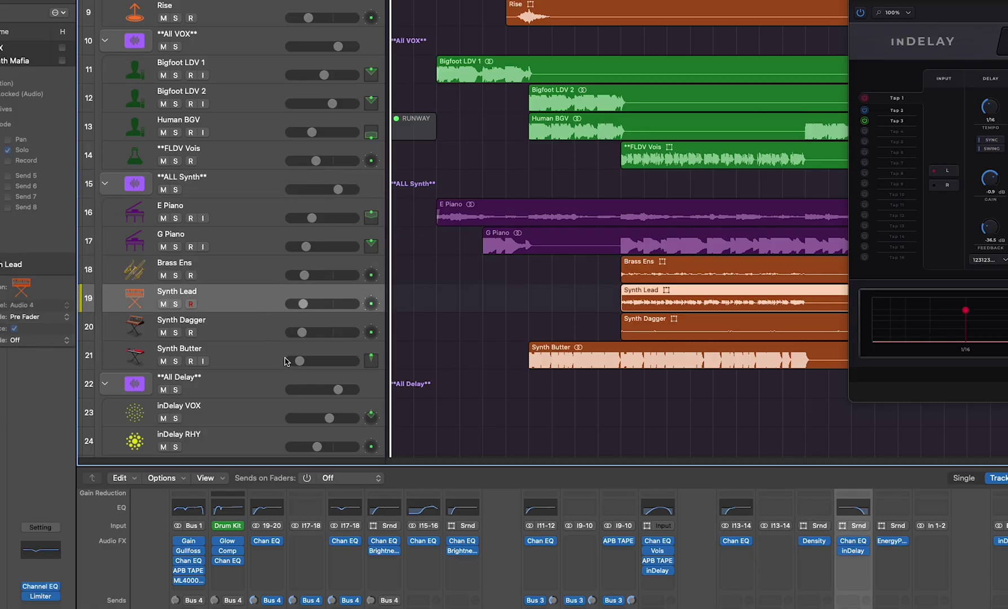
scroll(285, 361, "down", 3)
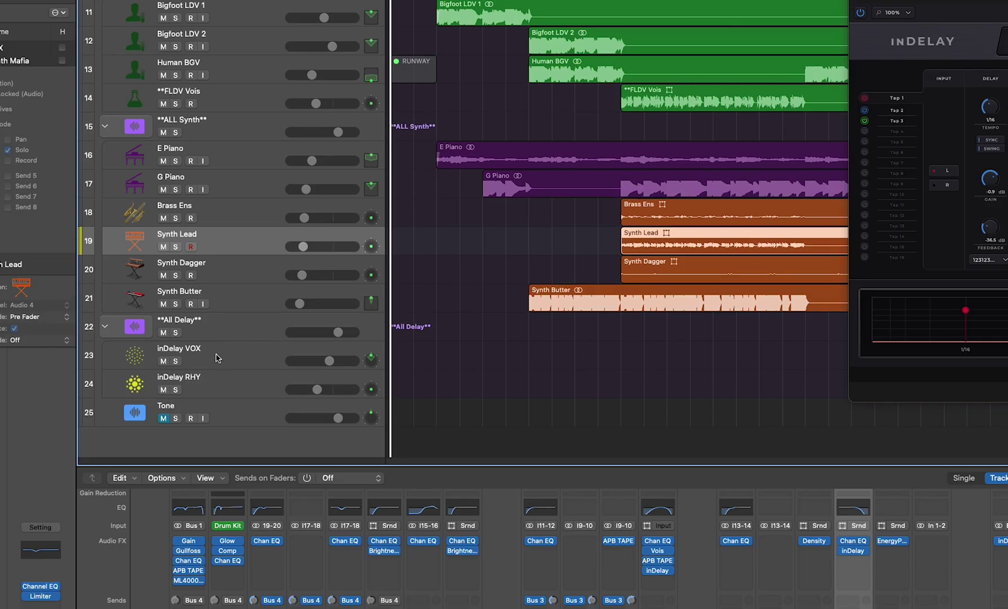
left_click(247, 331)
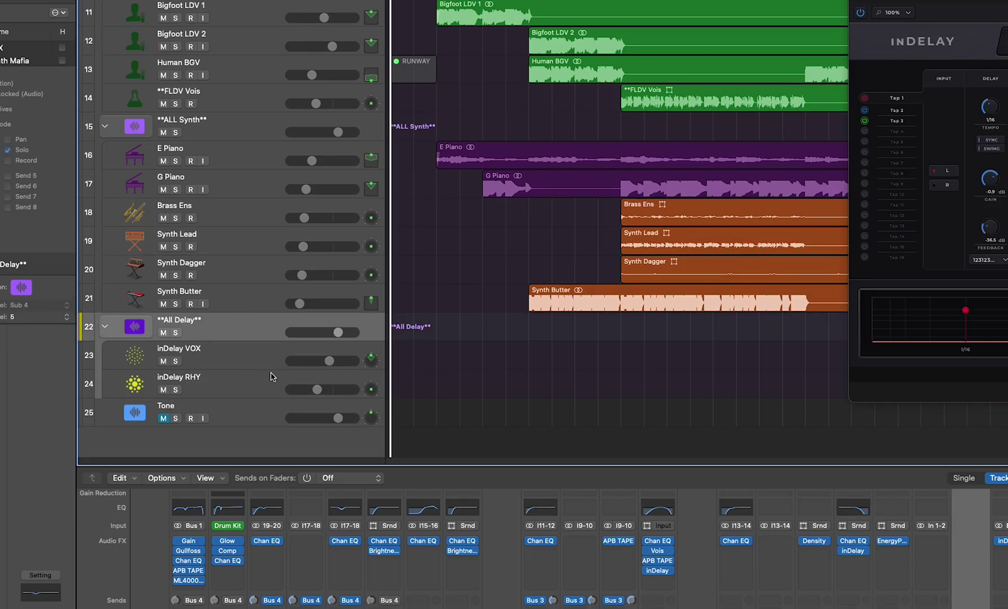
left_click(251, 364)
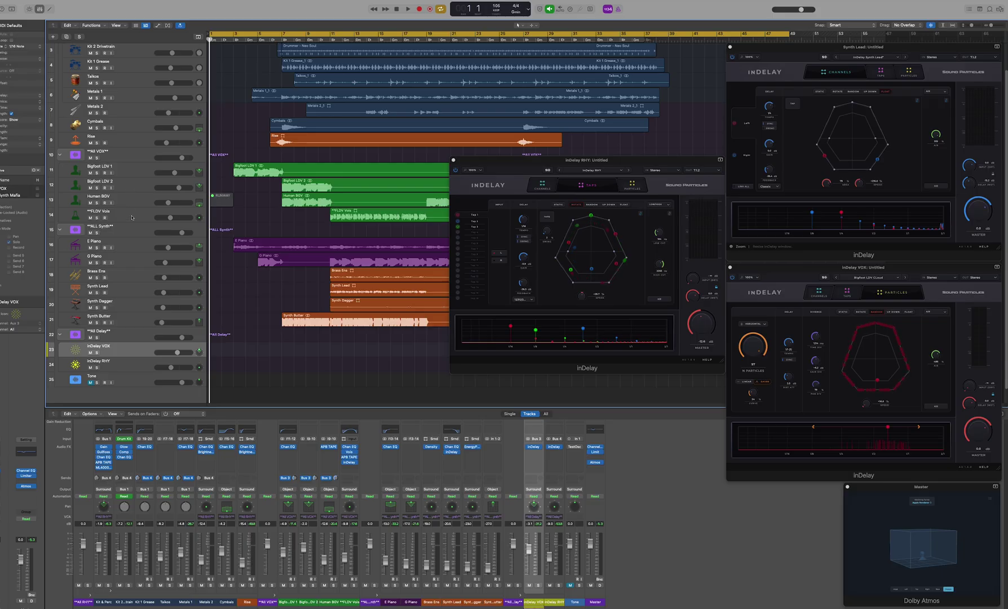
Select the FLDV Vois track and bring the Synth Lead inDelay window to the front.
left_click(131, 217)
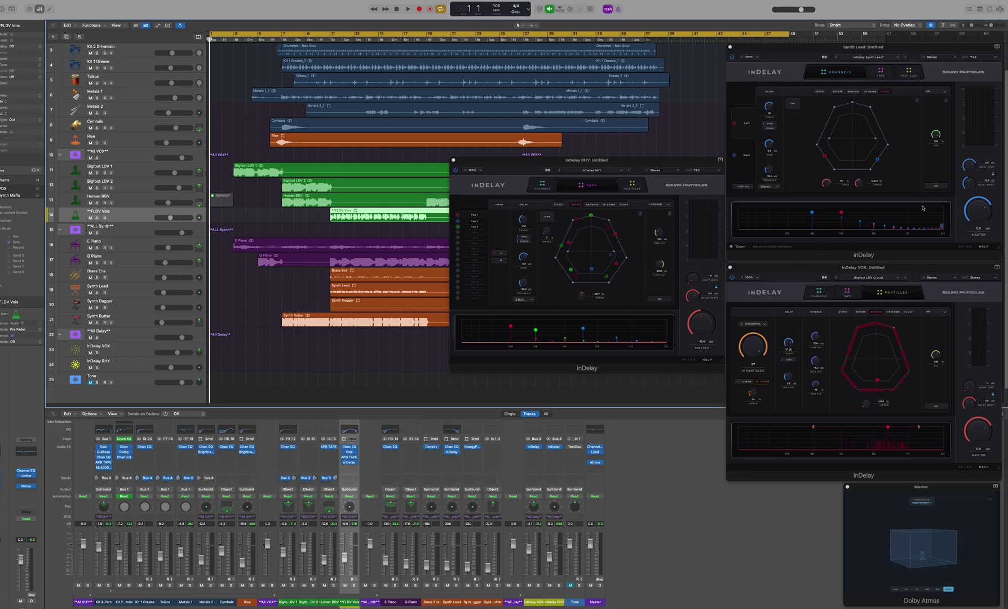
left_click(993, 176)
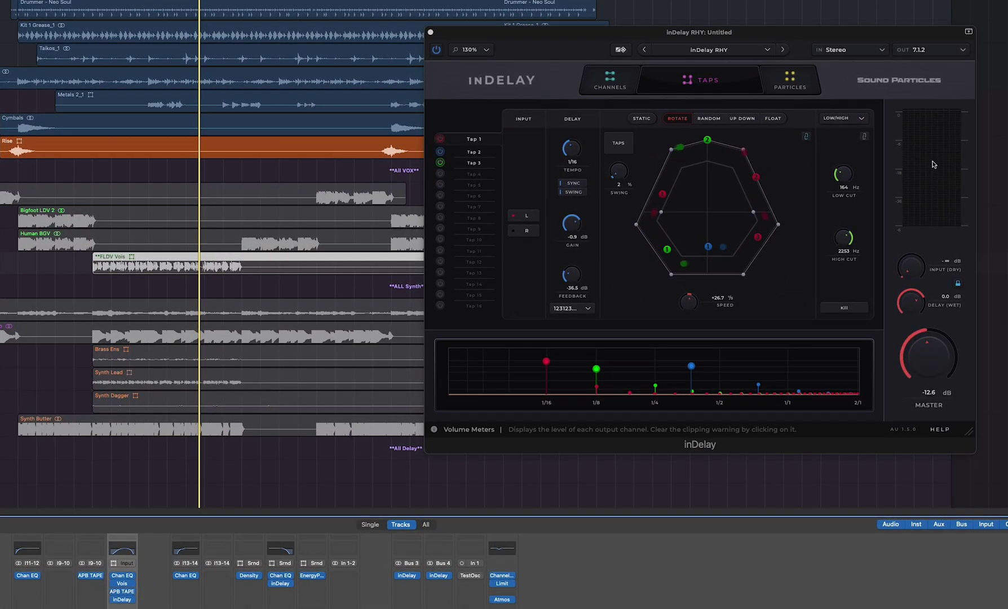
left_click(958, 283)
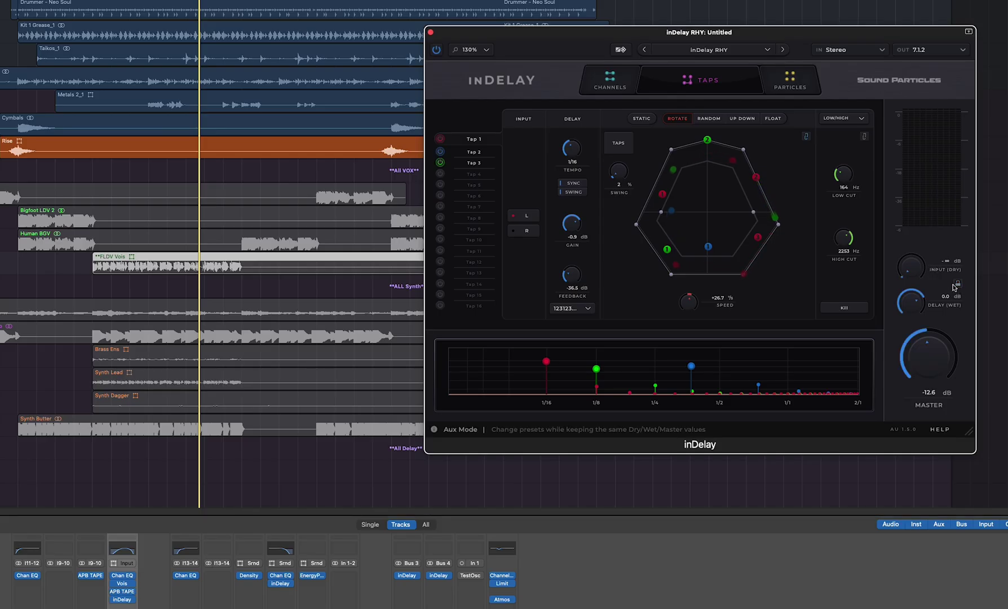
left_click(958, 284)
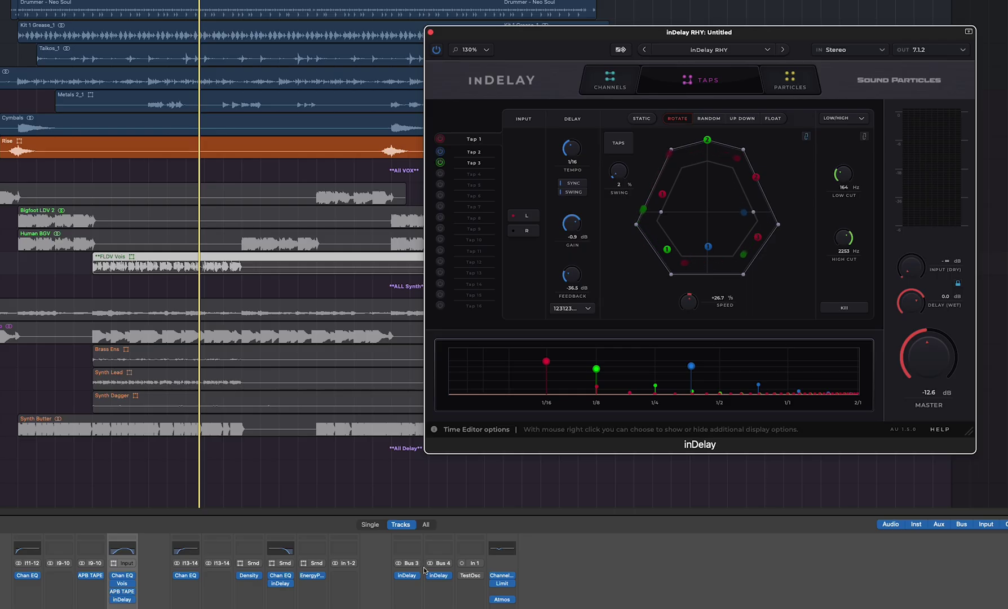
mouse_move(440, 576)
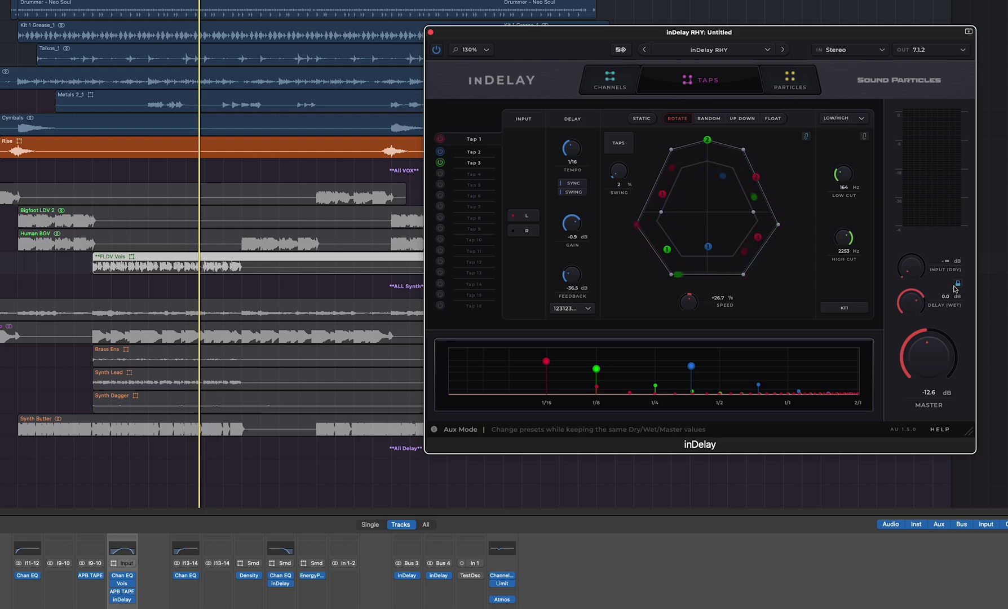
mouse_move(912, 271)
left_mouse_down()
mouse_move(911, 254)
mouse_move(912, 285)
left_mouse_up()
Randomize inDelay RHY, then audition the InDelay Synth Lead, Jam, Left n Right and Left n Right 2 presets.
left_click(620, 49)
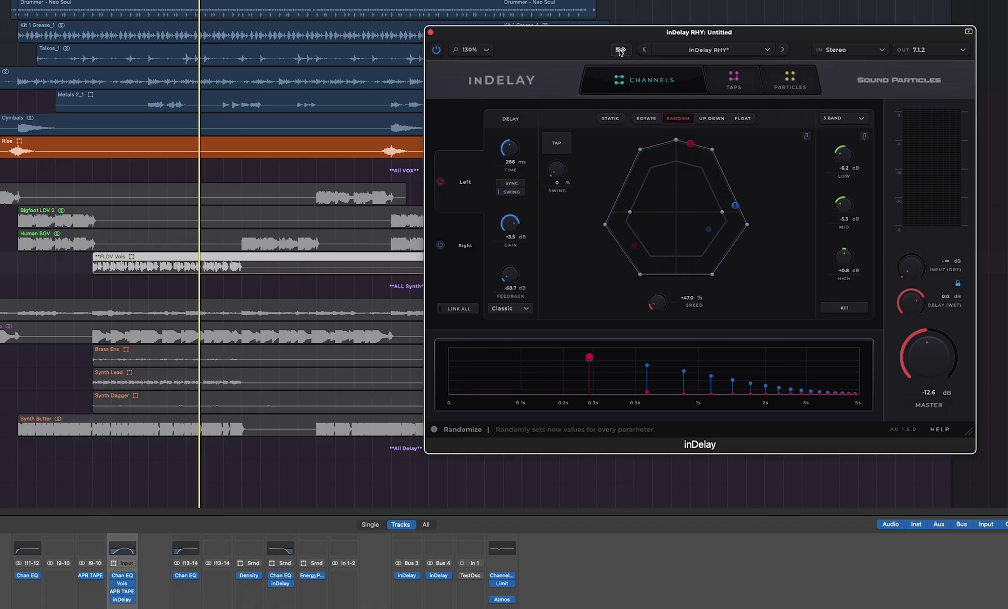
left_click(783, 51)
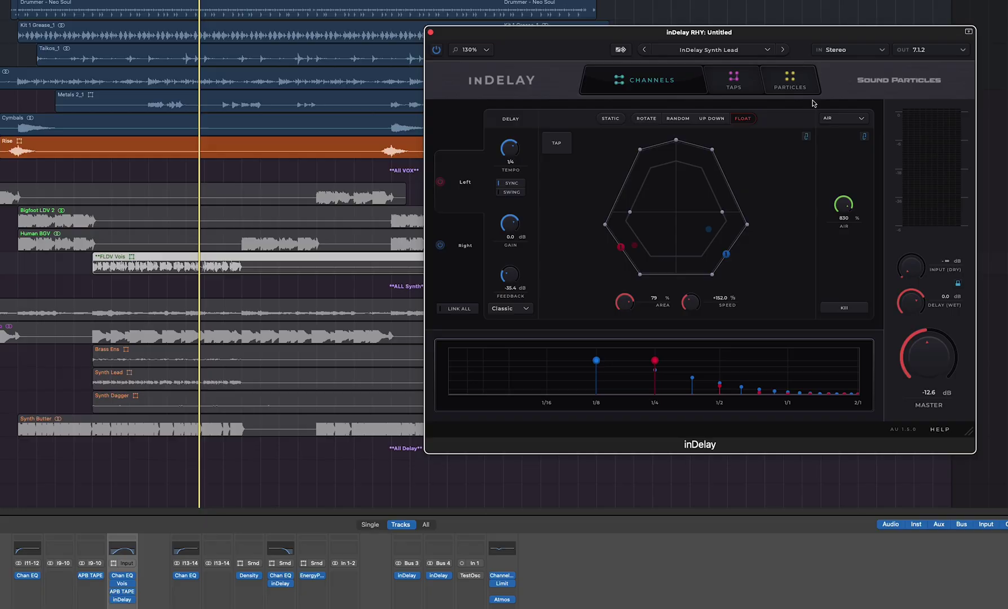
left_click(783, 50)
left_click(783, 50)
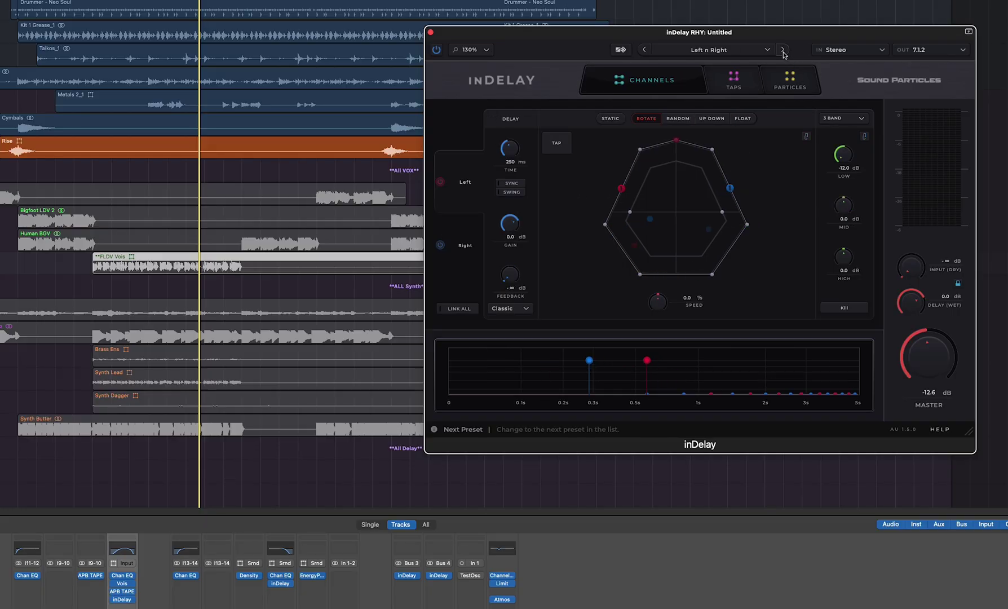
left_click(645, 50)
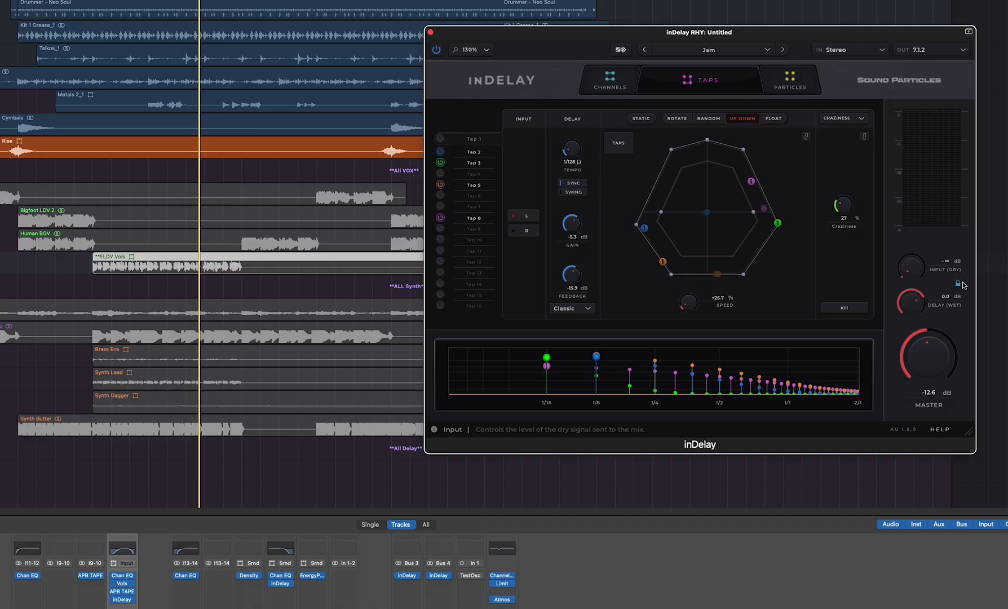
left_click(783, 50)
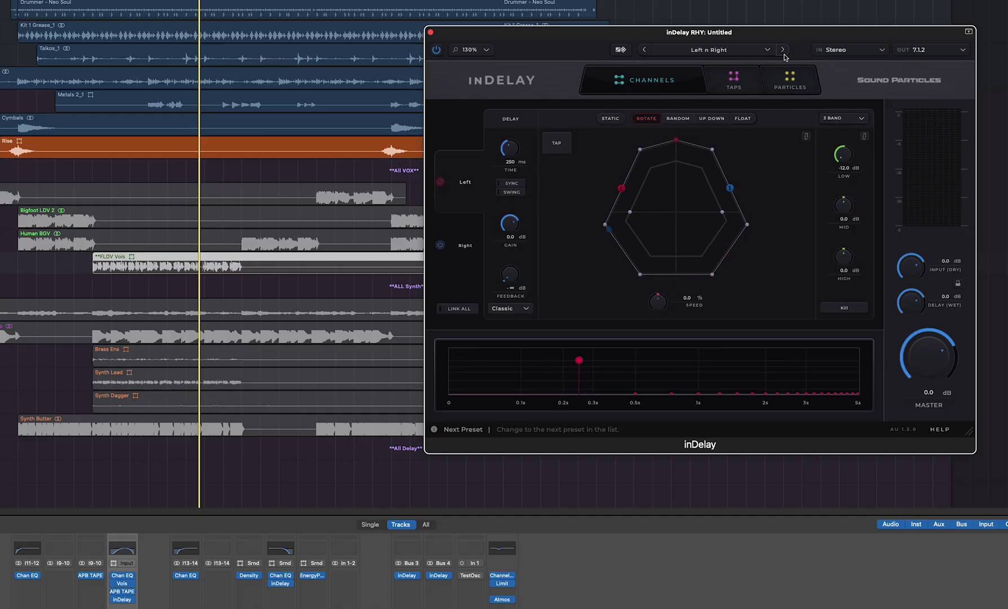
left_click(784, 50)
Randomize Left n Right 2, then step through presets to Look (& Listen) Up.
left_click(621, 50)
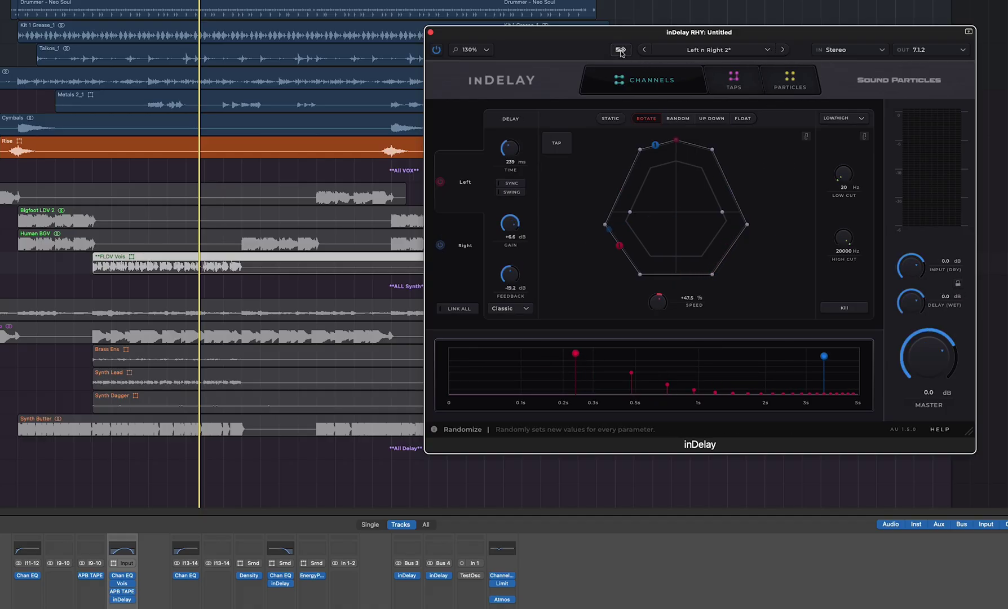
left_click(645, 50)
left_click(645, 50)
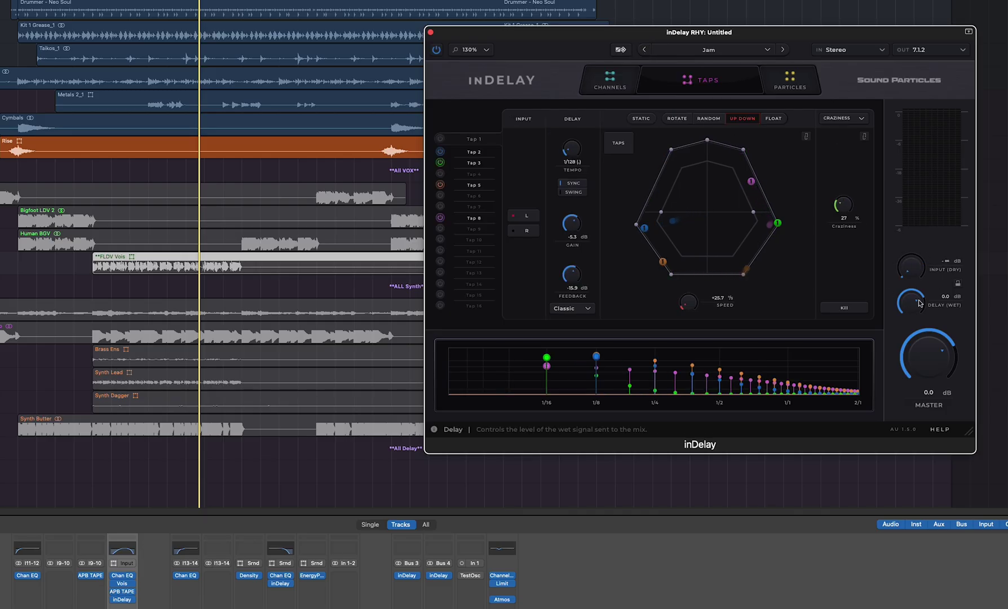
left_click(783, 49)
left_click(783, 50)
left_click(783, 50)
left_click(783, 50)
left_click(783, 49)
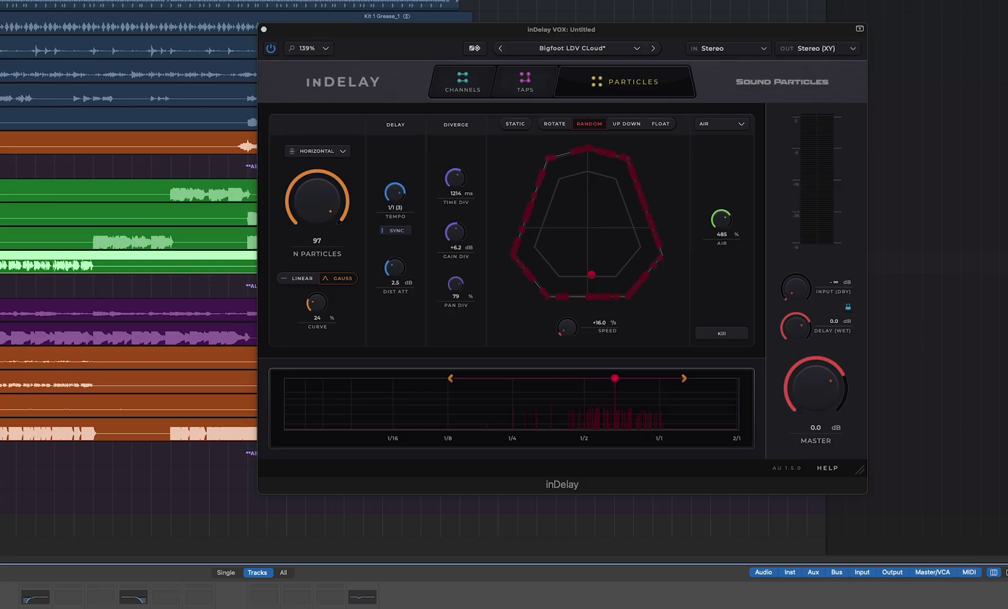
On inDelay VOX's Taps page, set Tap 3 to Up Down at +12.6 % speed and Tap 2 to +26.6 %.
left_click(529, 80)
left_click(529, 80)
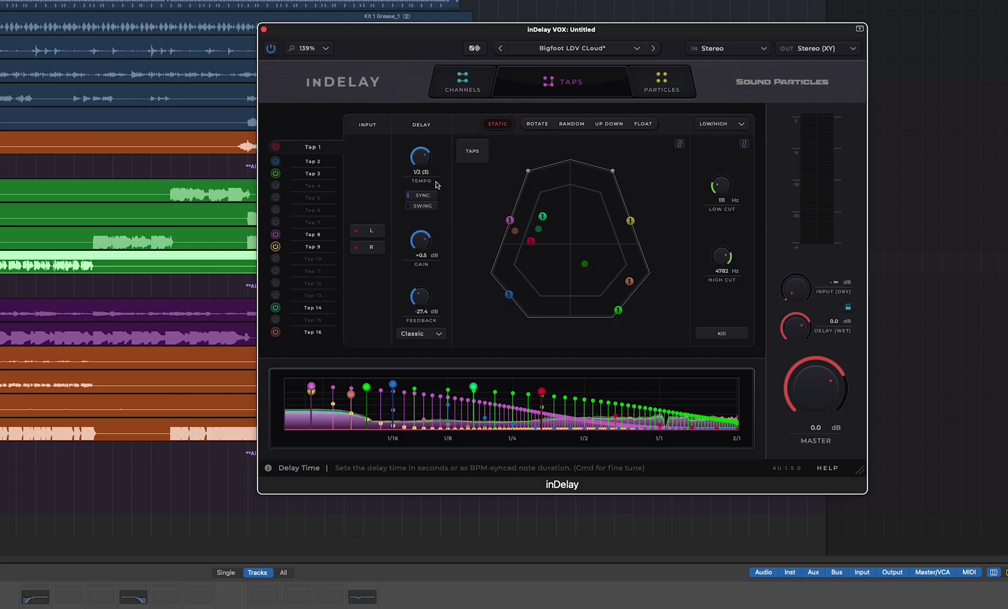
left_click(320, 171)
left_click(609, 124)
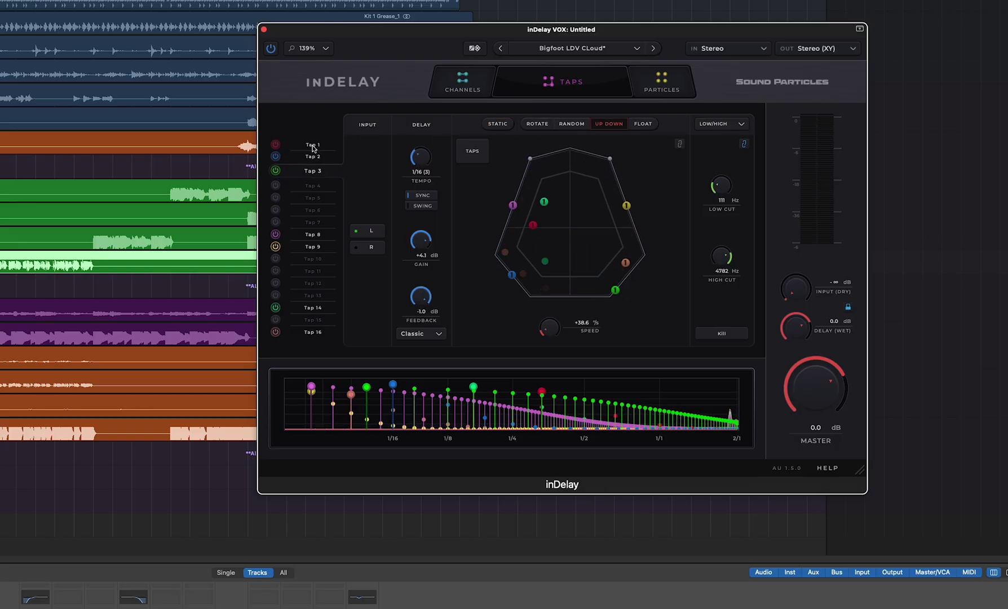
left_click(317, 167)
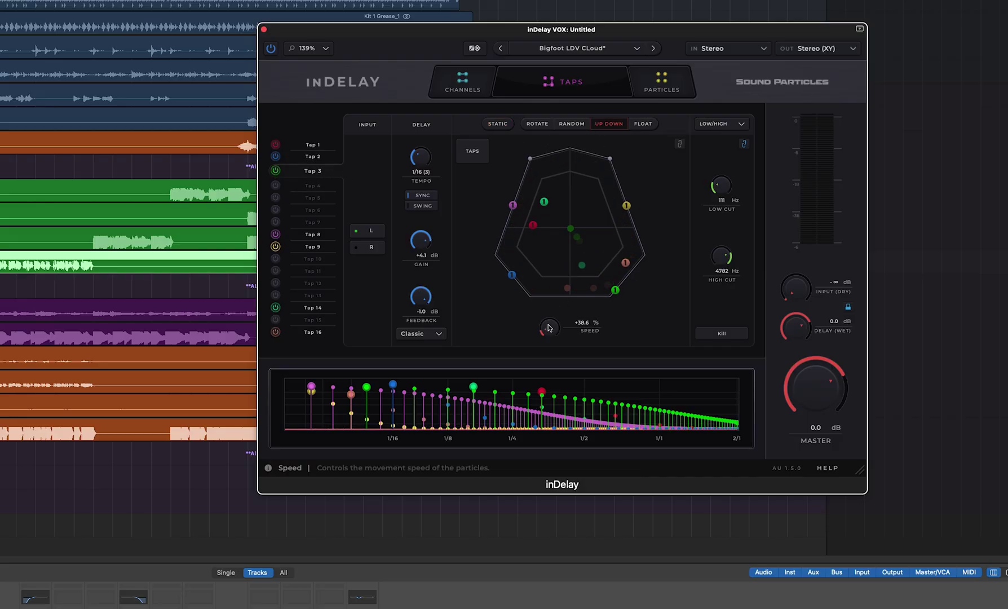
scroll(549, 333, "down", 2)
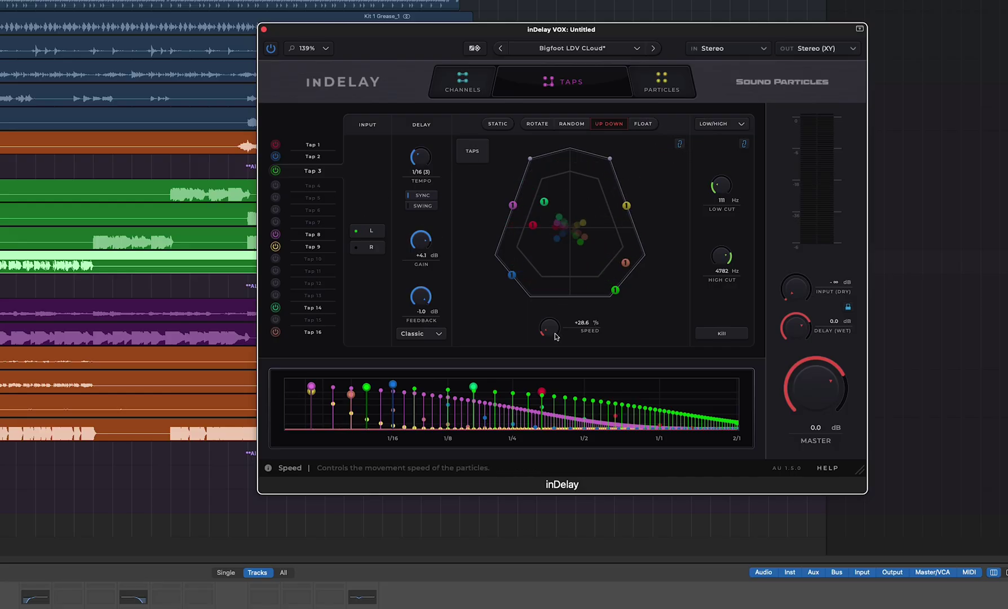
left_click_drag(549, 328, 548, 338)
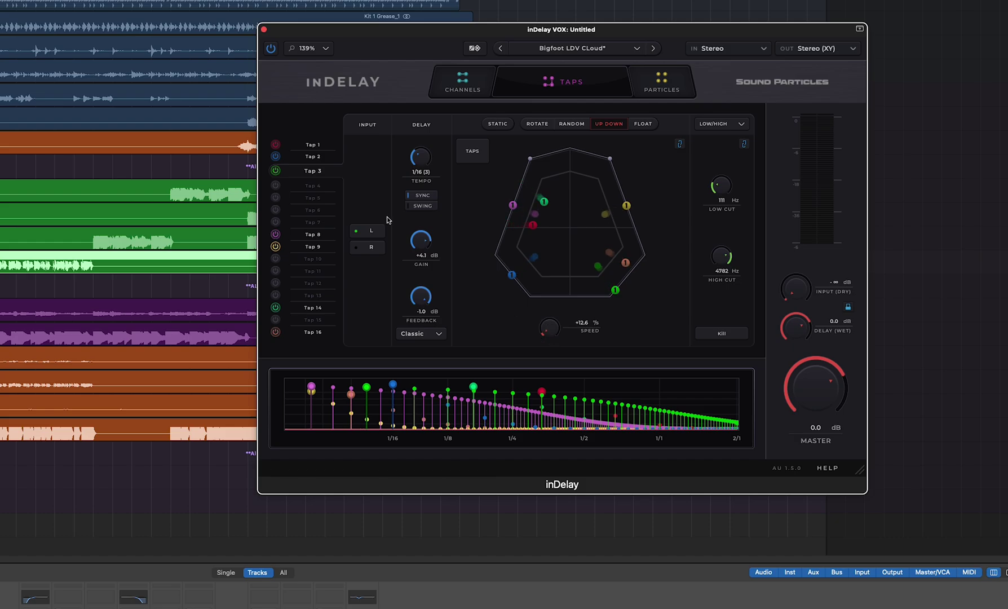
left_click(313, 156)
left_click_drag(548, 333, 551, 334)
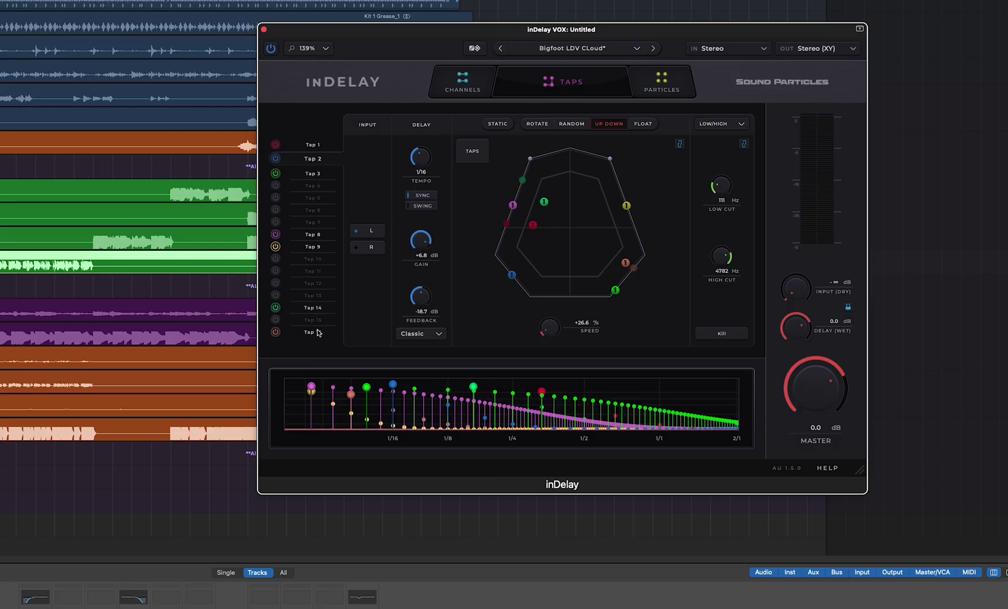
Check the Channels view, toggle the tap pad link off and on, and inspect Taps 1, 4 and 3.
left_click(462, 82)
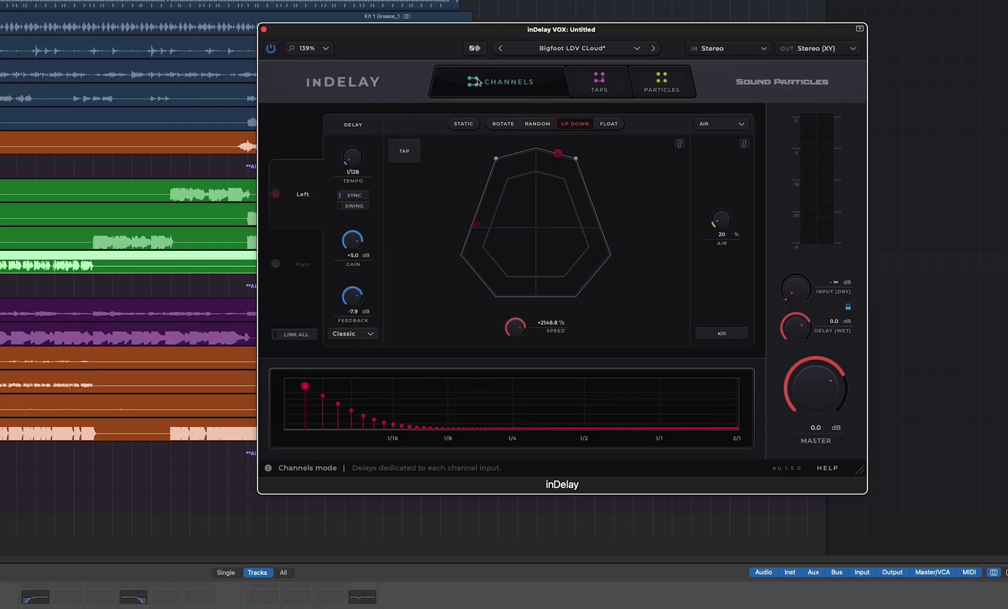
left_click(591, 94)
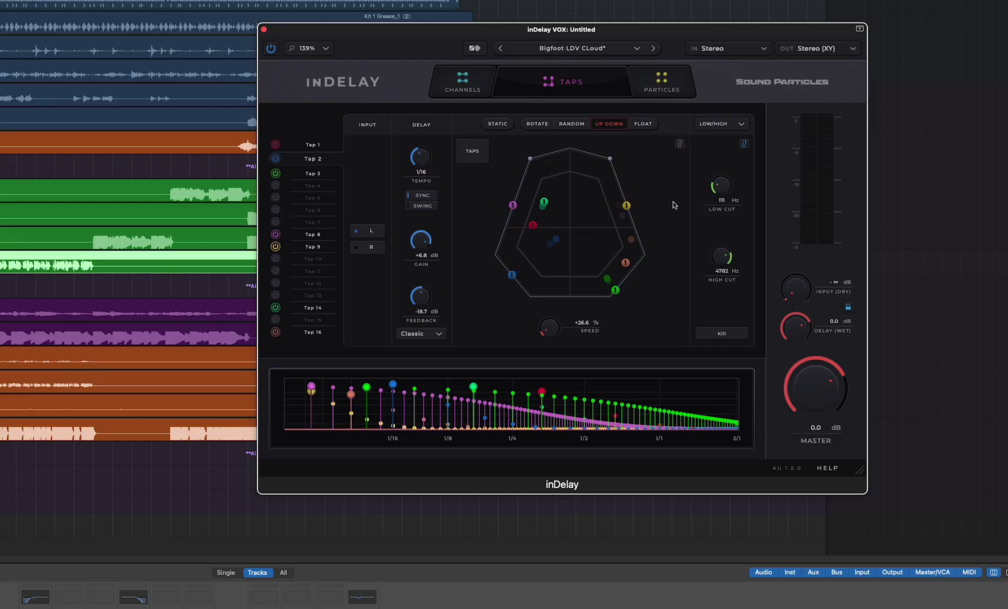
left_click(318, 148)
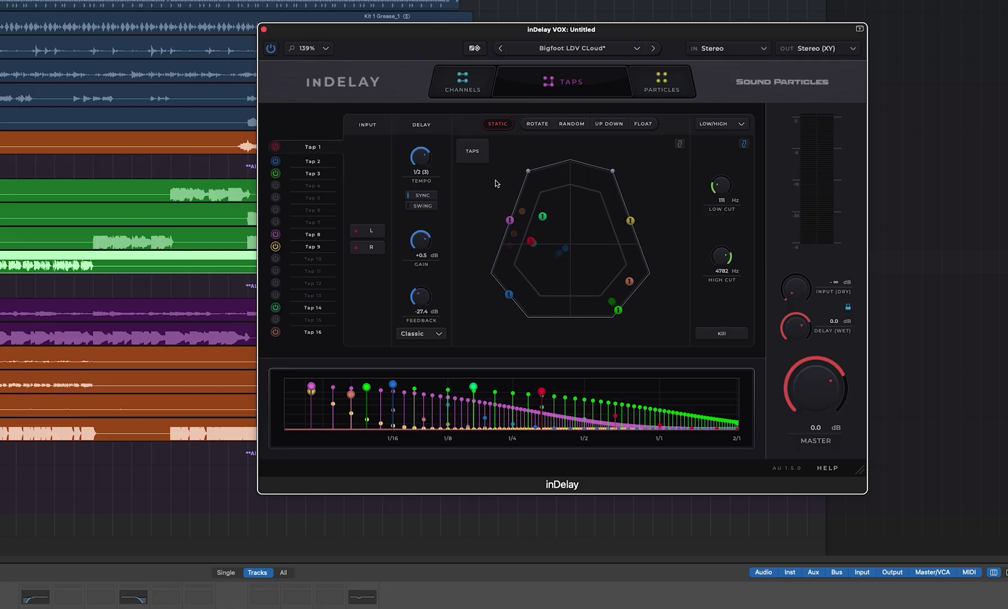
left_click(680, 147)
left_click(680, 147)
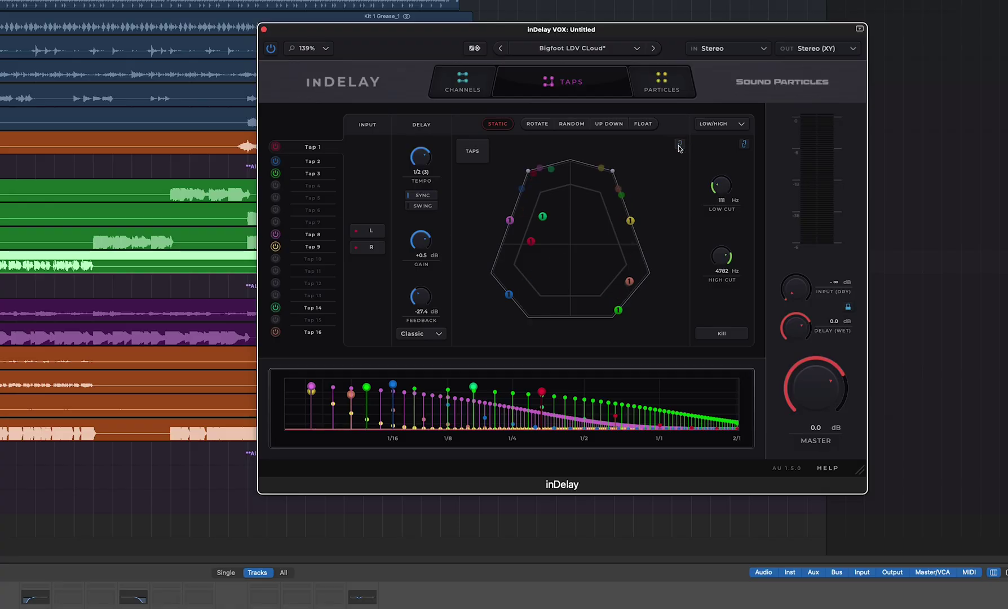
left_click(327, 185)
left_click(313, 169)
left_click(610, 123)
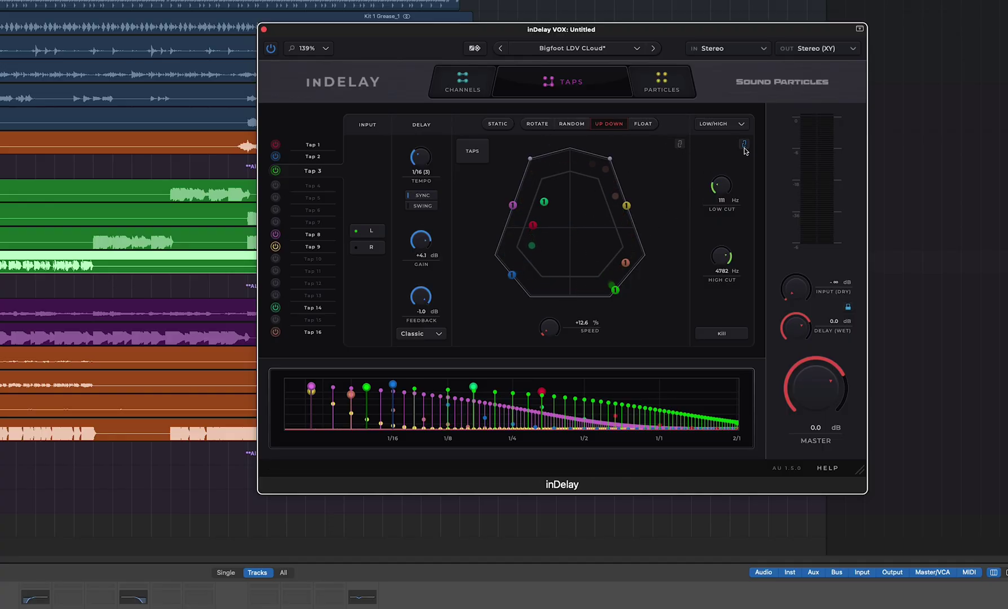
Unlink the tap filters and try filter types on Taps 8, 9 and 14.
left_click(314, 146)
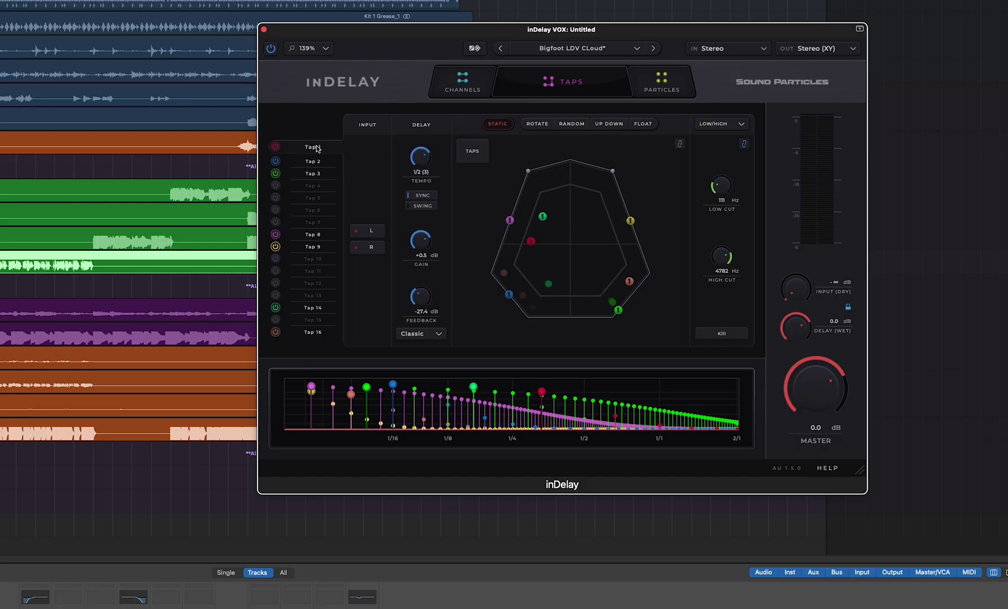
left_click(744, 144)
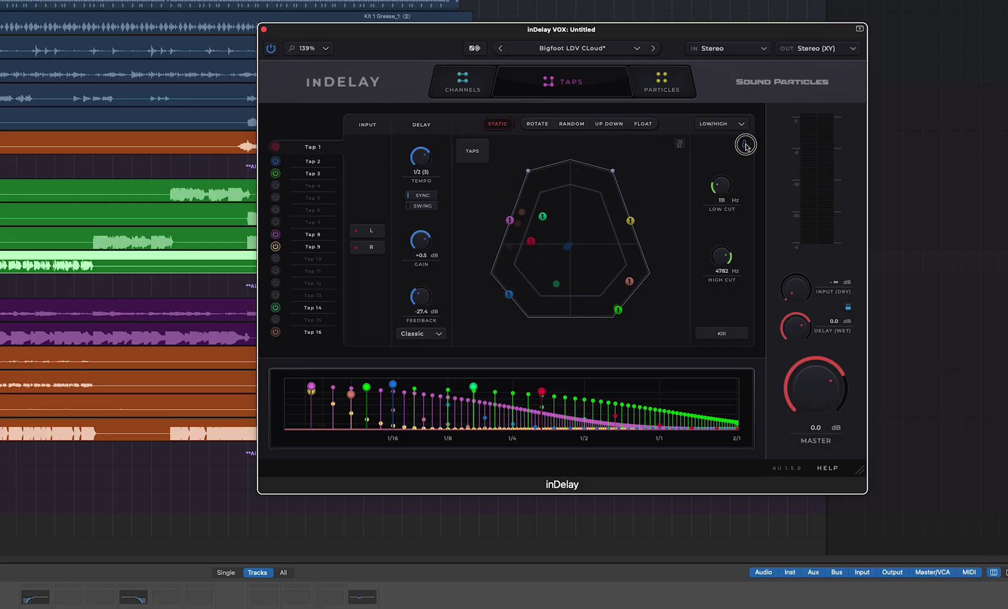
left_click(308, 173)
left_click(318, 243)
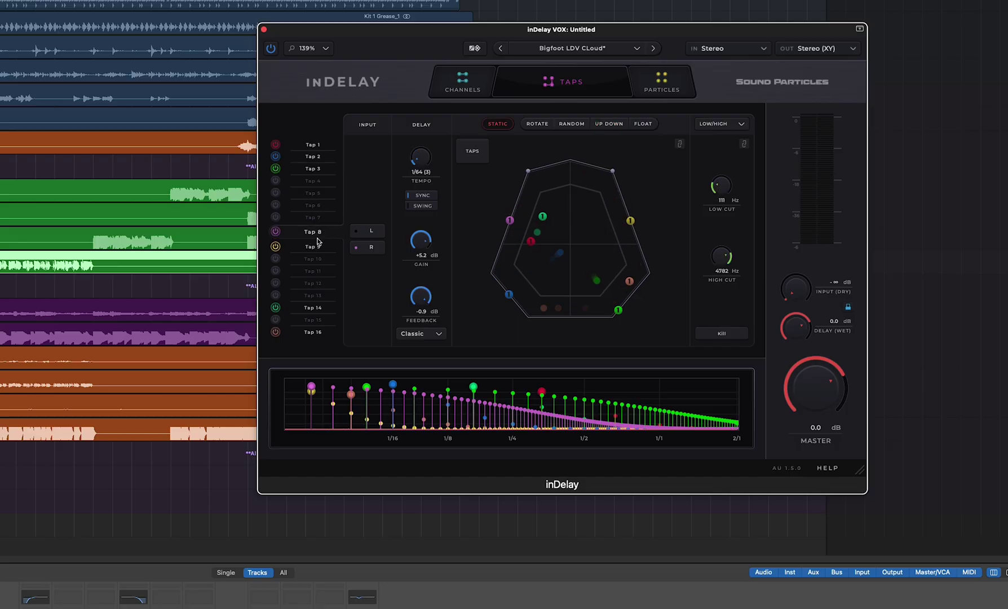
left_click(726, 123)
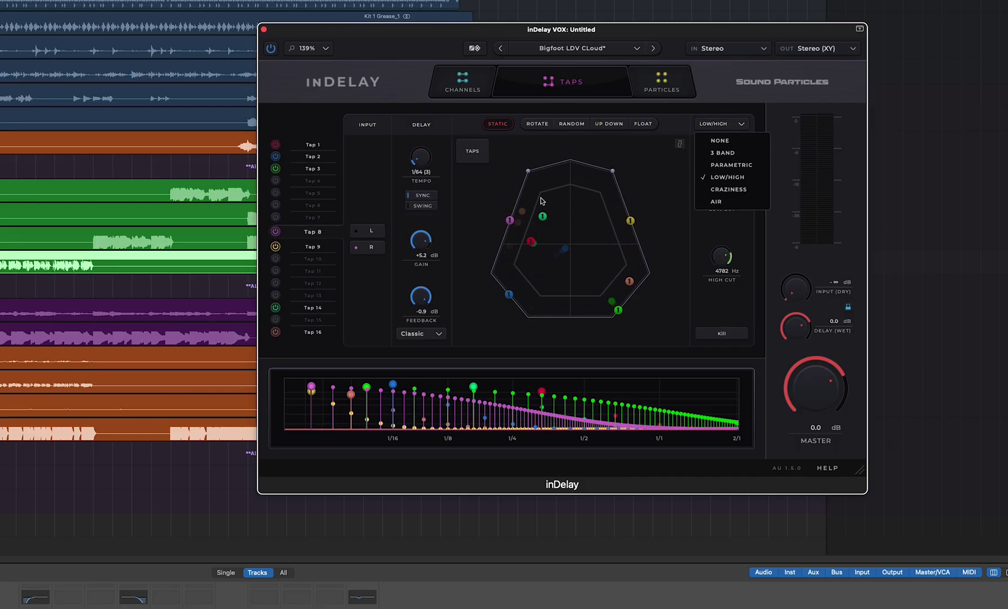
left_click(720, 140)
left_click(309, 247)
left_click(723, 124)
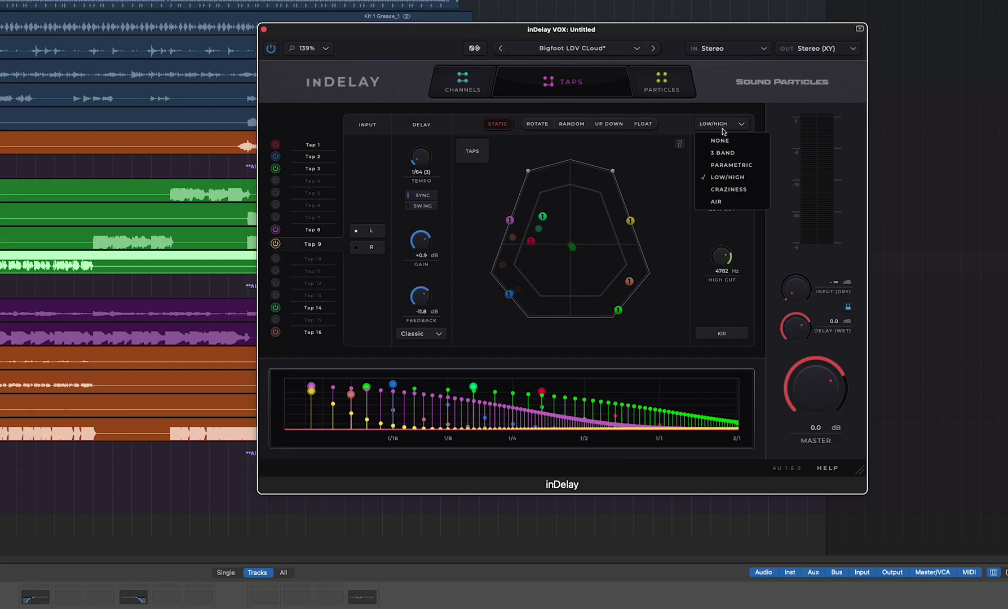
left_click(728, 189)
left_click(319, 307)
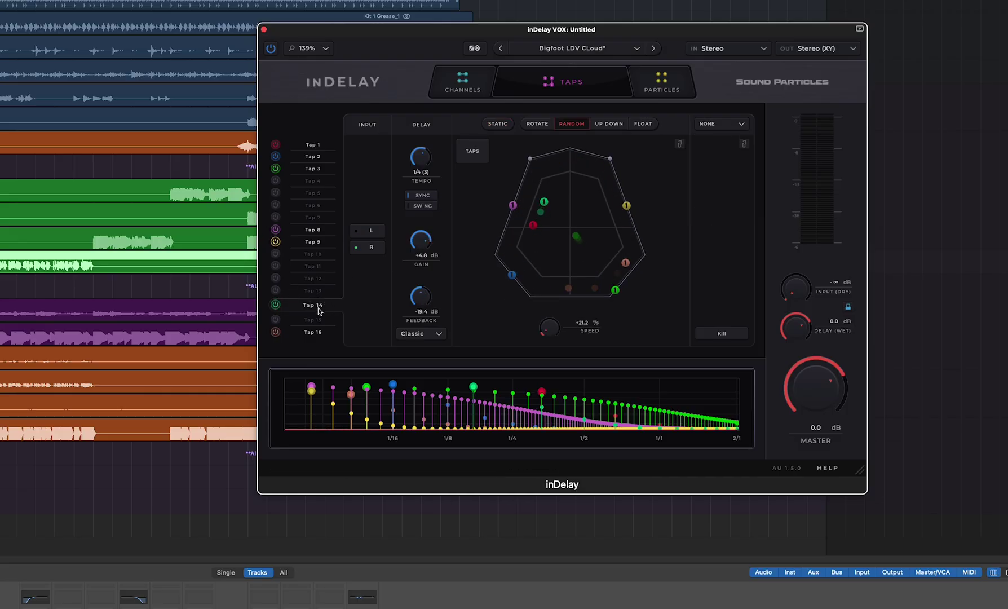
Raise Tap 3's low cut to 180 Hz and lower its high cut.
left_click(316, 172)
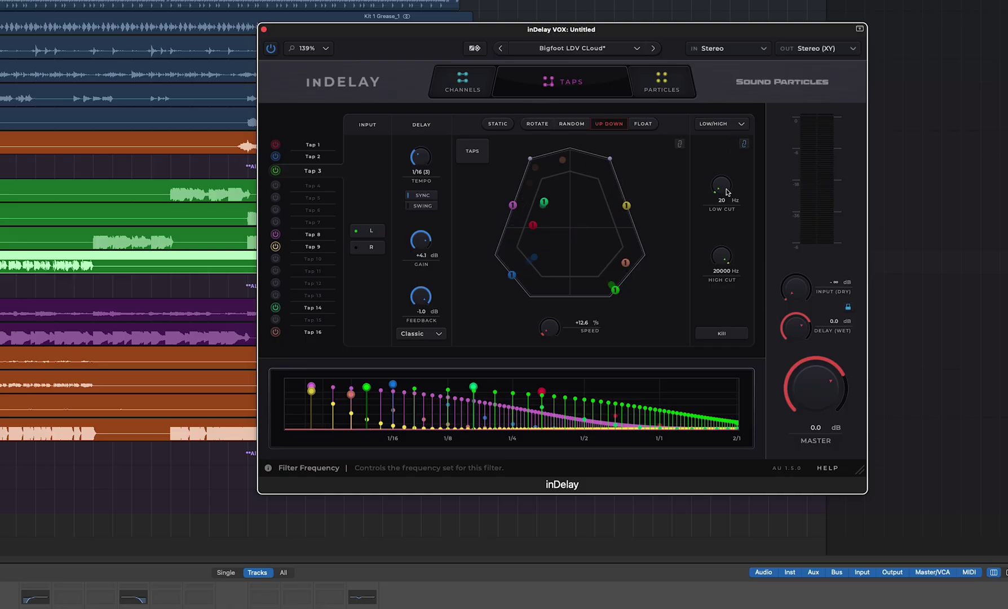
left_click_drag(721, 187, 715, 159)
left_click_drag(716, 265, 713, 270)
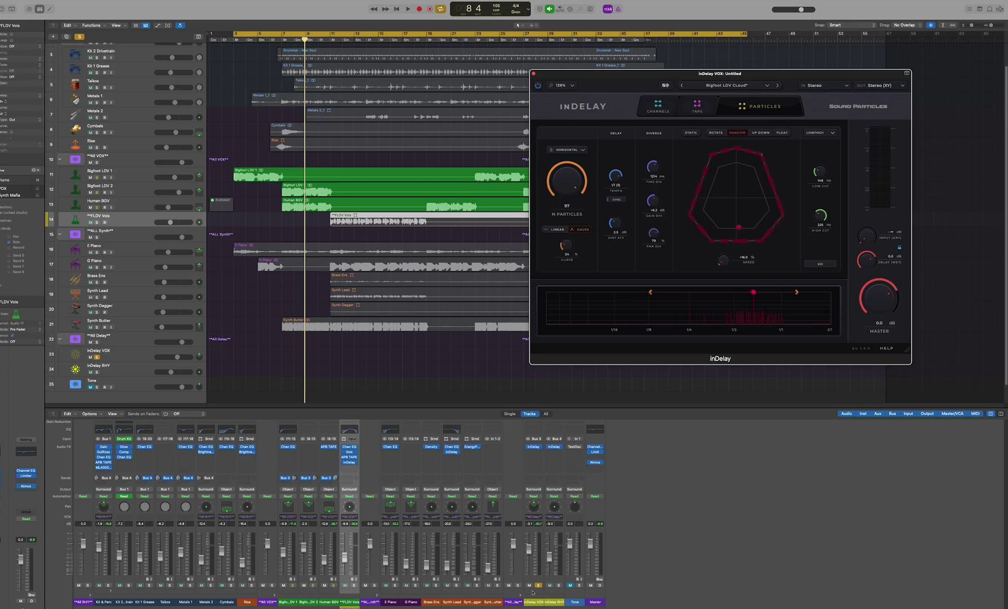
left_click(538, 586)
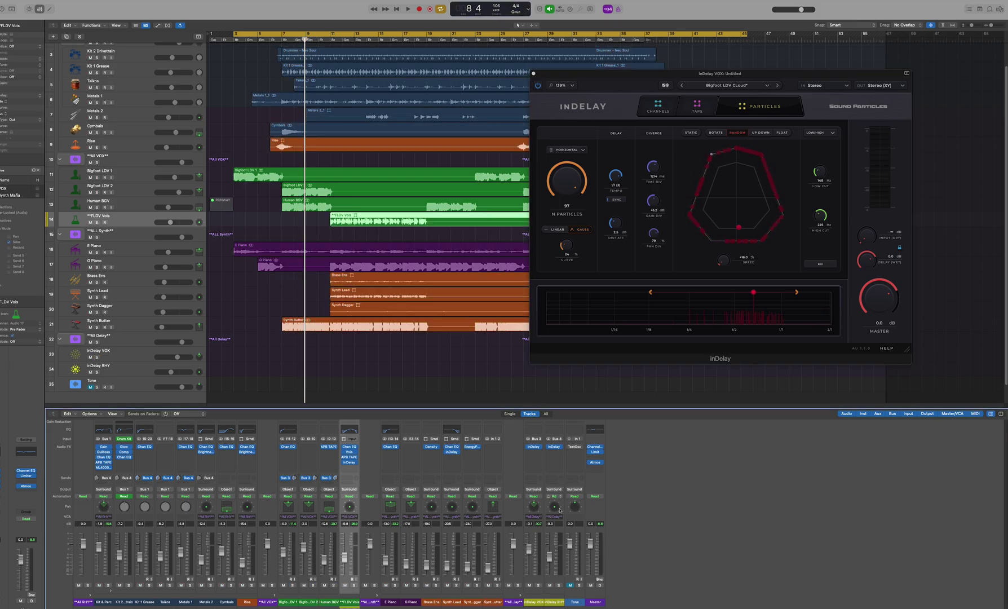
Solo inDelay VOX, set the particle filter to None, start playback and raise Curve to 38 %.
left_click(539, 587)
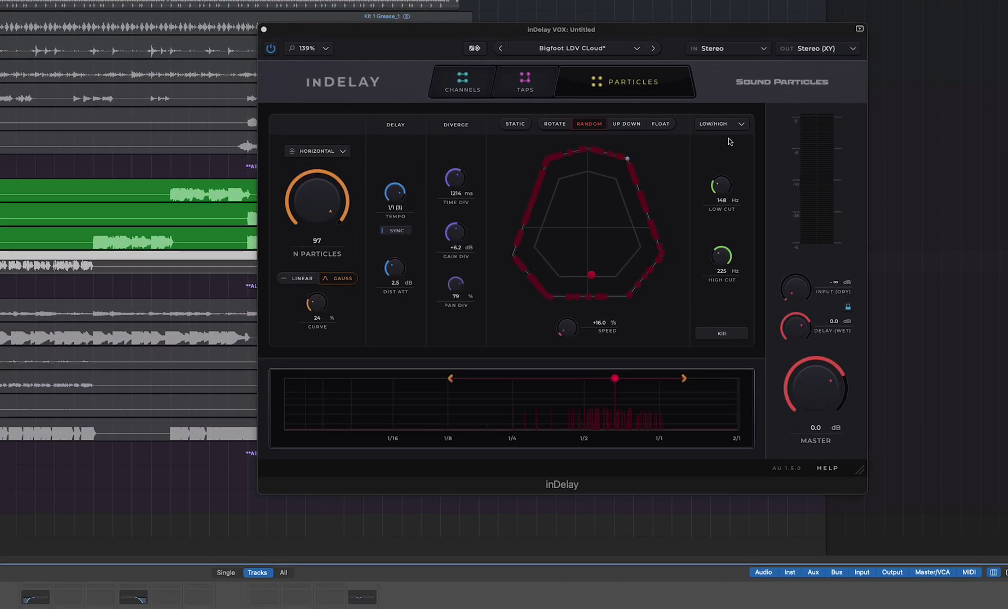
left_click(727, 124)
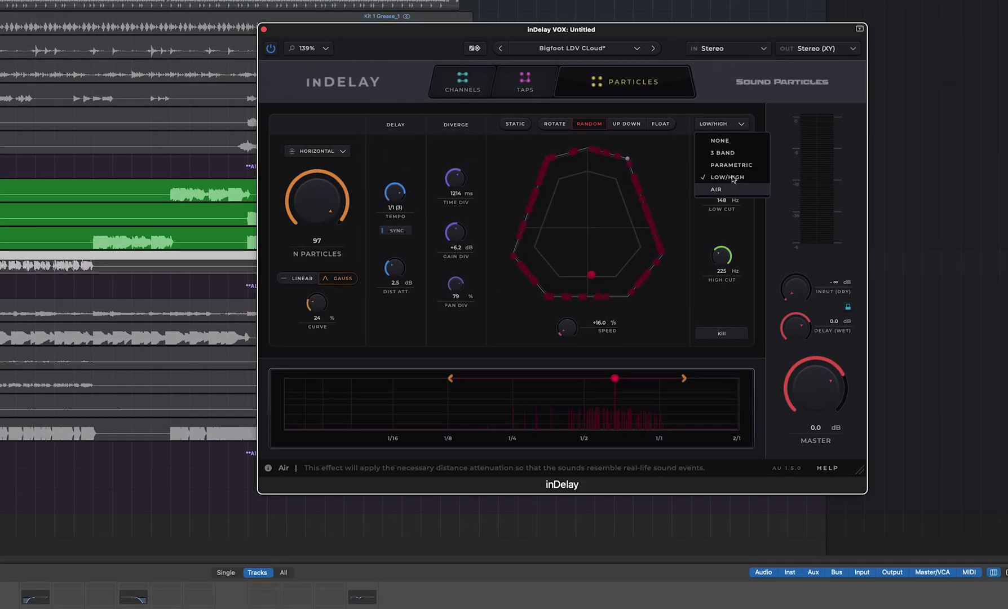
left_click(724, 141)
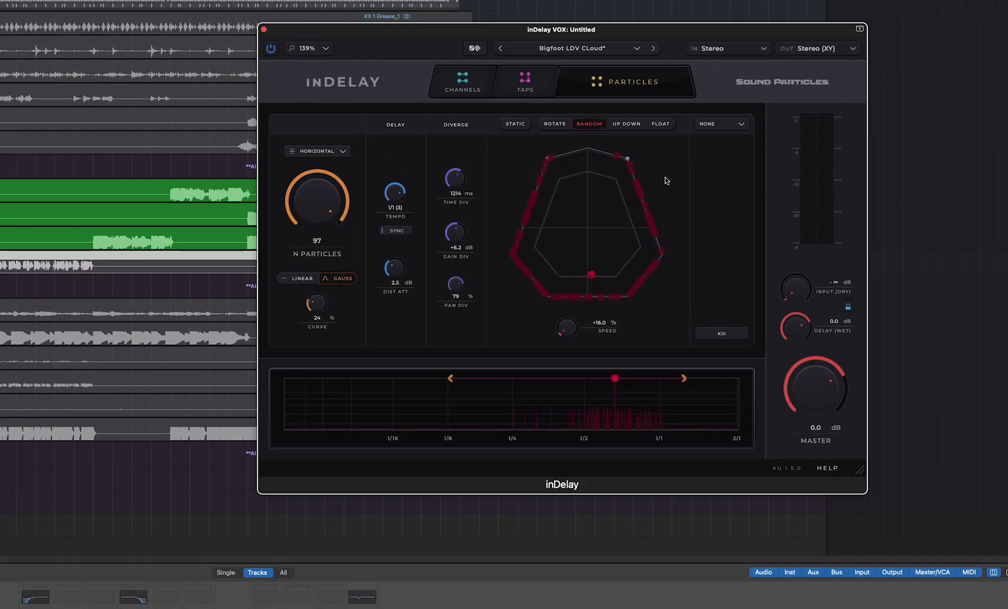
key("space")
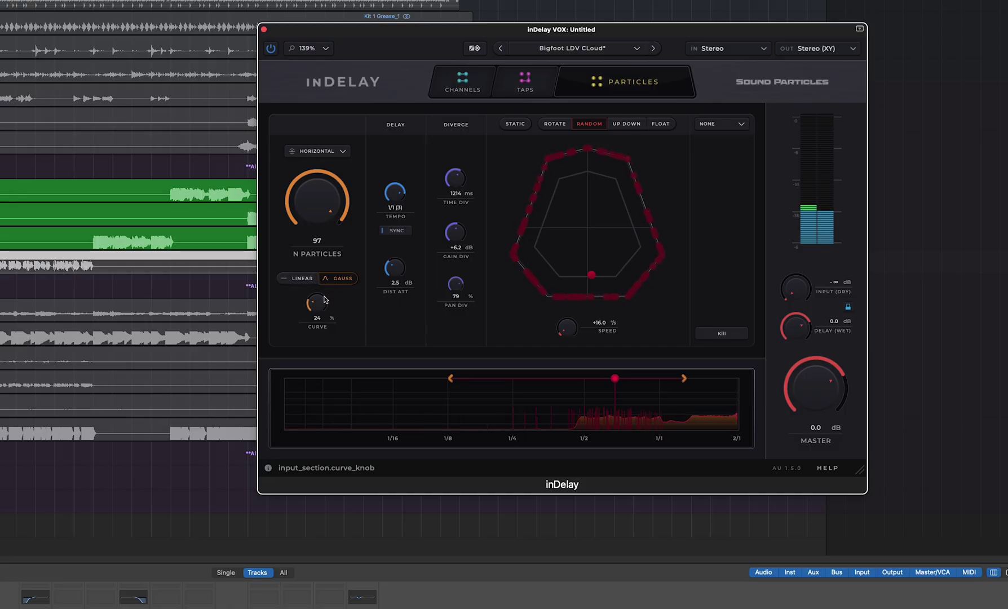
scroll(324, 300, "up", 8)
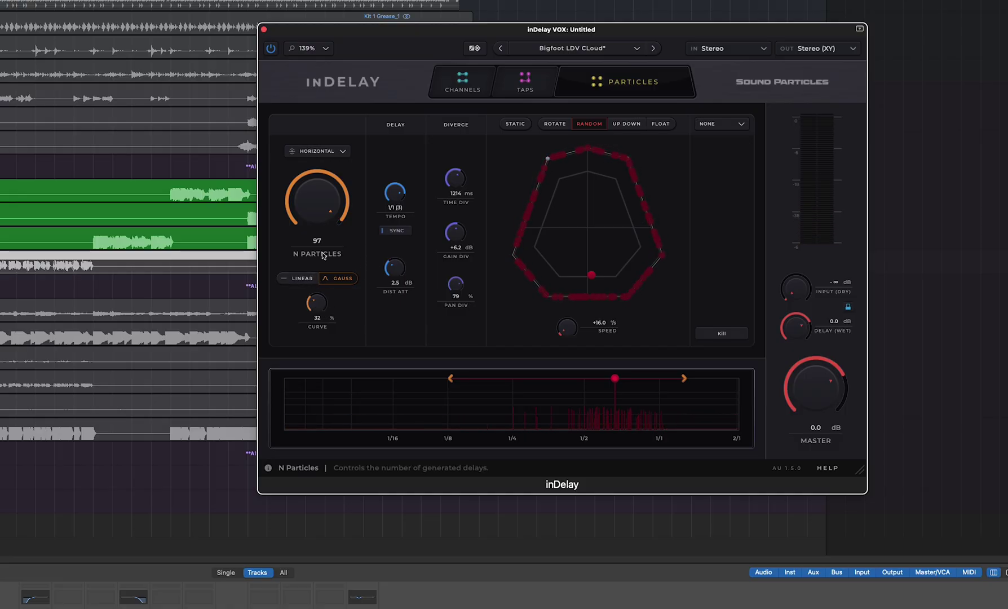
scroll(323, 303, "up", 6)
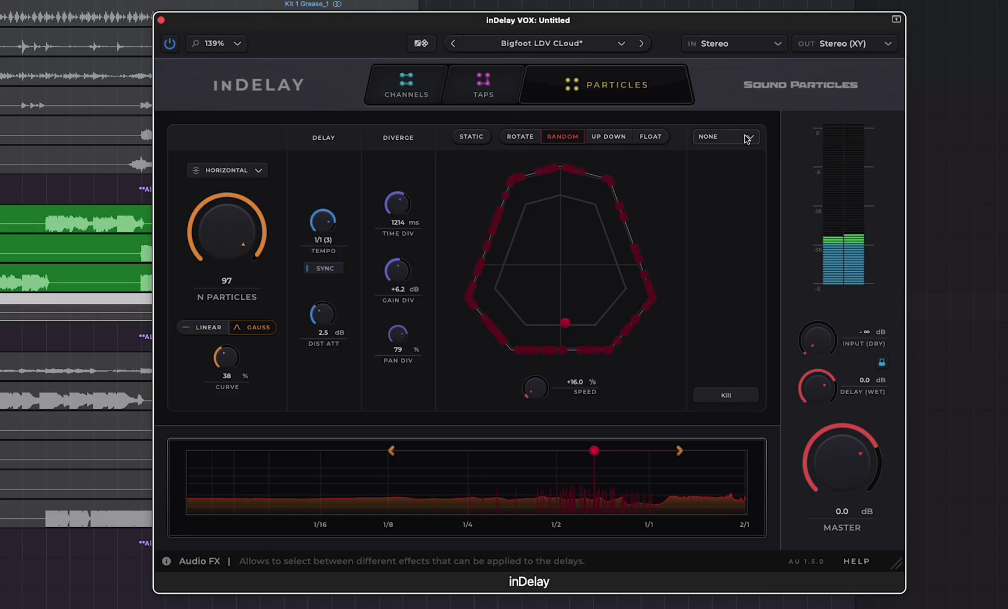
Apply a Low/High filter to the particles, with low cut 289 Hz and high cut 491 Hz.
left_click(748, 138)
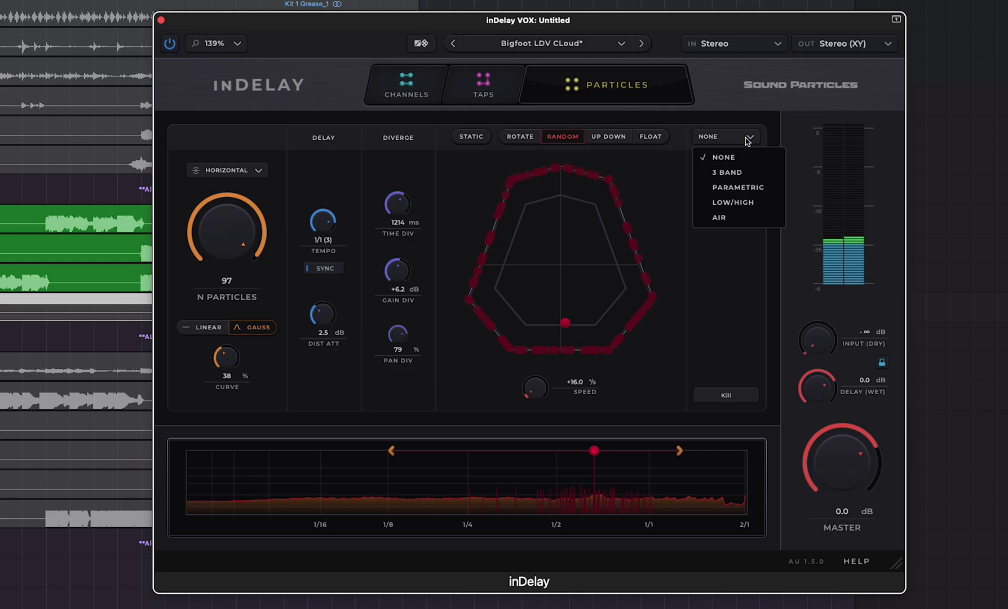
left_click(748, 137)
left_click(748, 139)
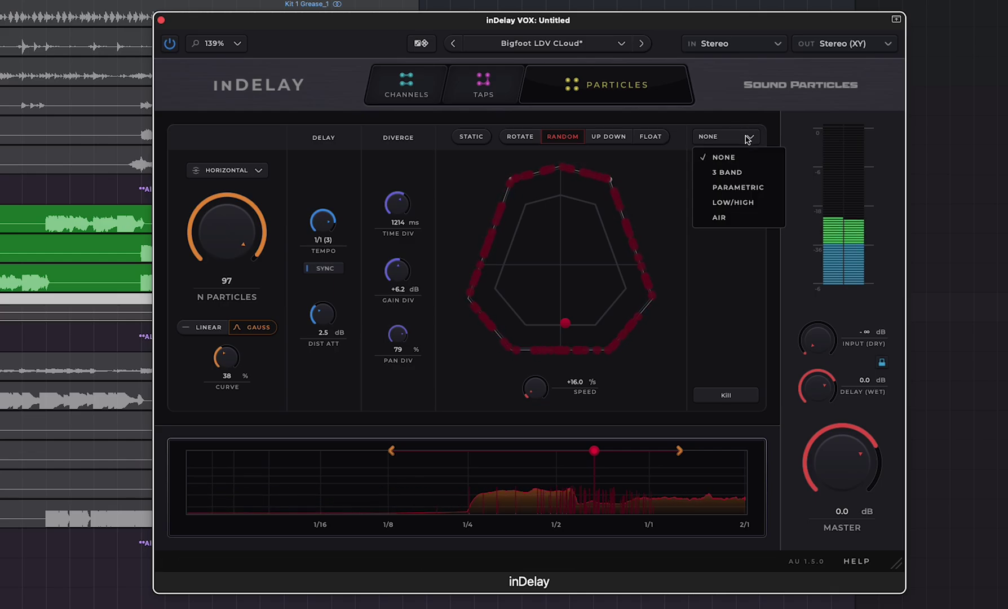
left_click(759, 203)
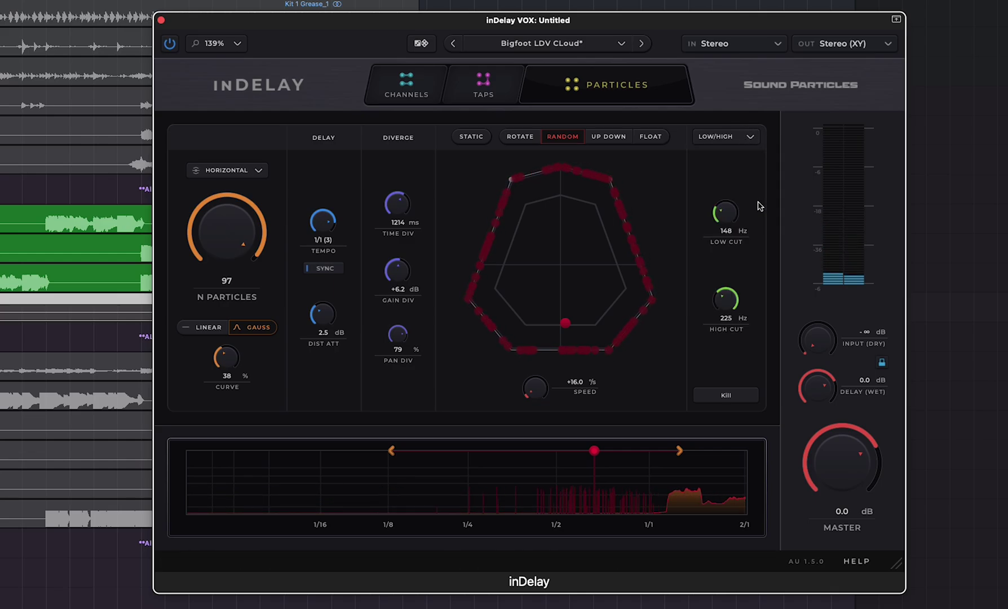
left_click_drag(727, 214, 726, 287)
left_click_drag(725, 217, 722, 183)
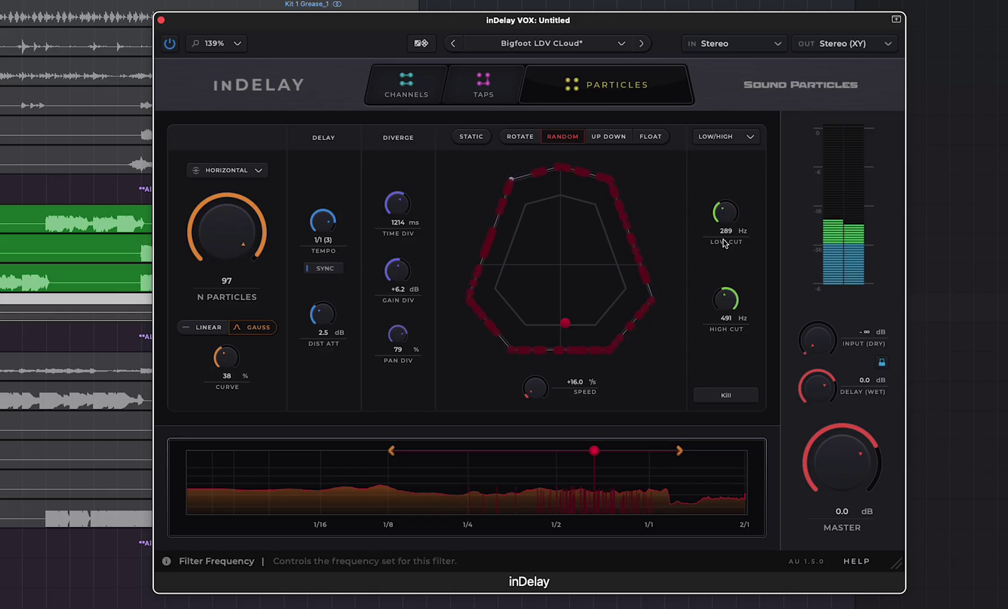
Switch the particle filter to Air, sweep the amount down, then back up to 496 %.
left_click(751, 136)
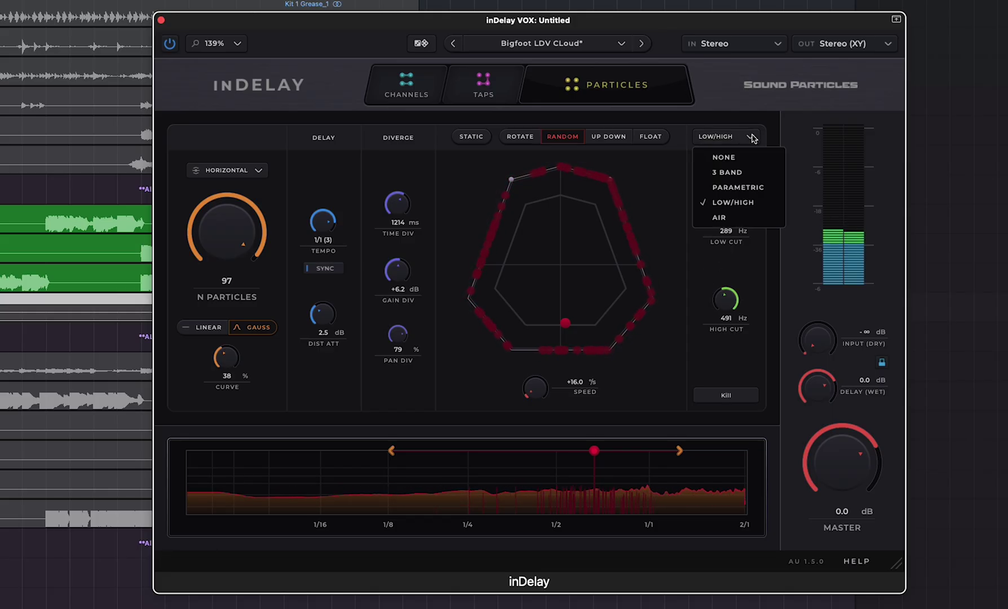
left_click(750, 217)
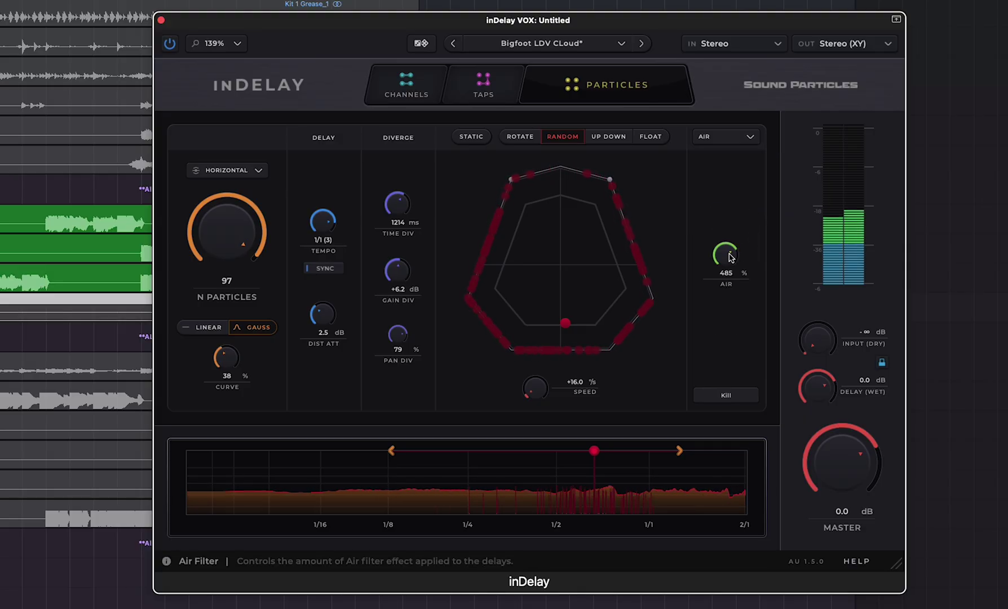
left_click_drag(729, 254, 725, 202)
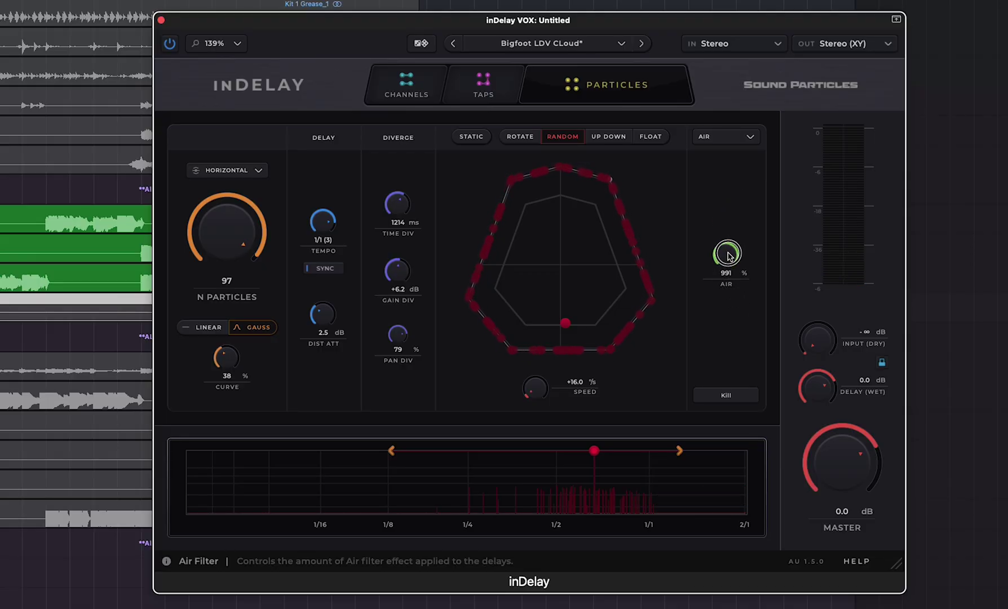
left_click_drag(727, 255, 729, 353)
left_click_drag(724, 271, 727, 282)
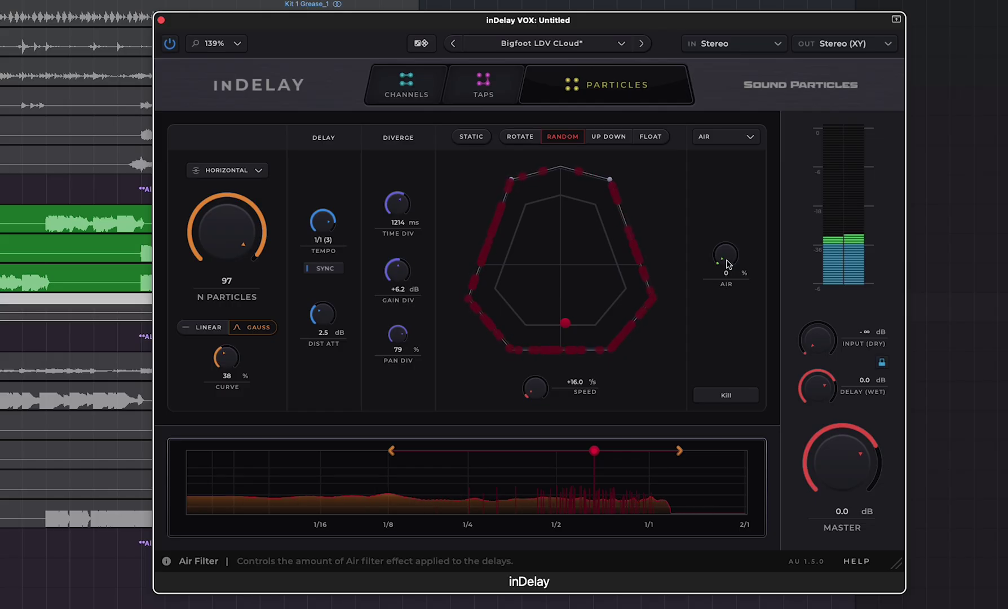
left_click_drag(727, 264, 709, 159)
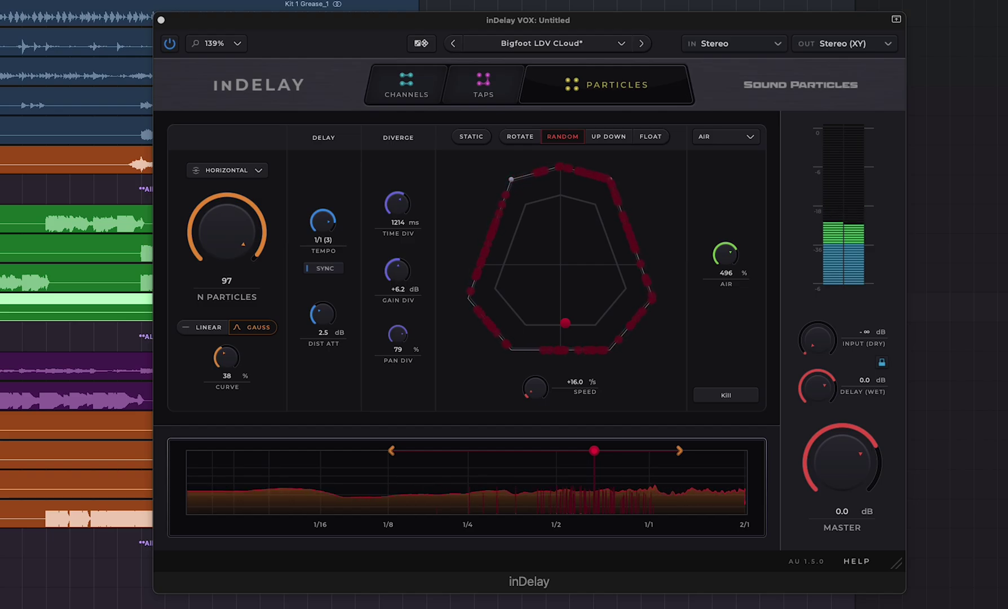
Solo the vocal tracks, reposition and enlarge the inDelay window, and open its preset menu.
key("s")
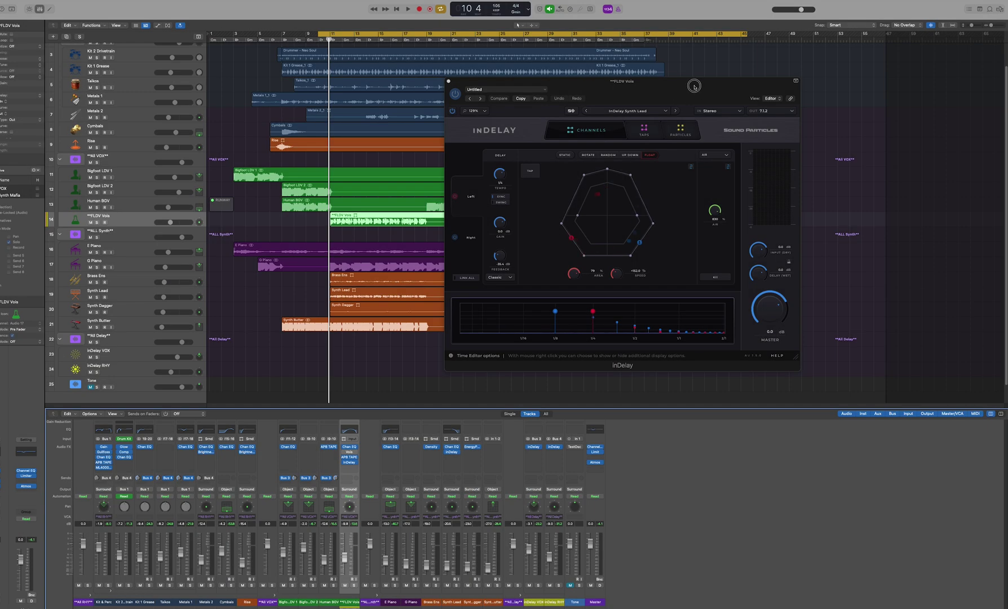
left_click_drag(694, 85, 682, 80)
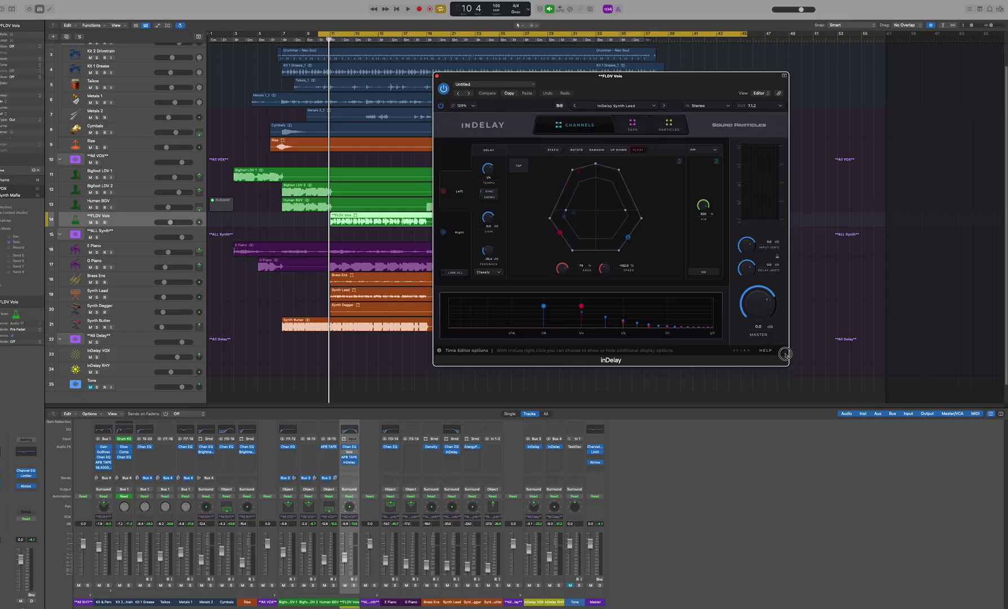
left_click_drag(784, 353, 806, 376)
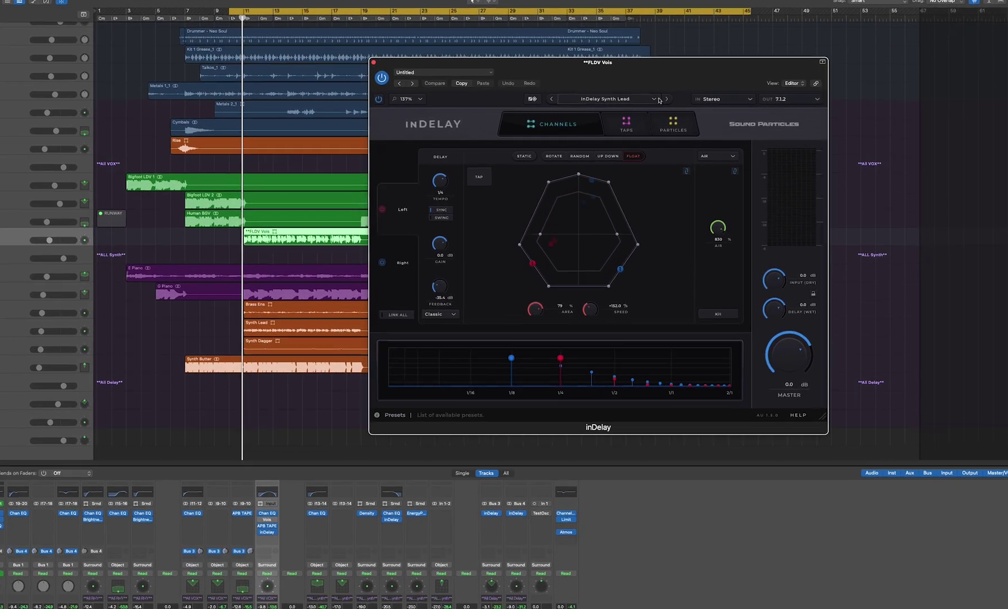
left_click(668, 106)
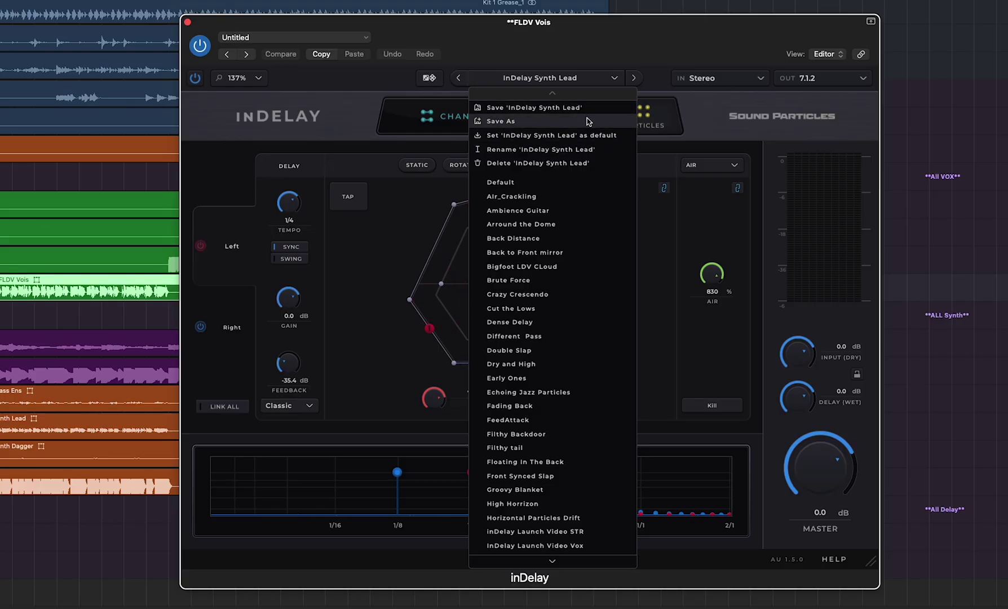
Start saving the inDelay settings as a new preset, then cancel it.
left_click(555, 121)
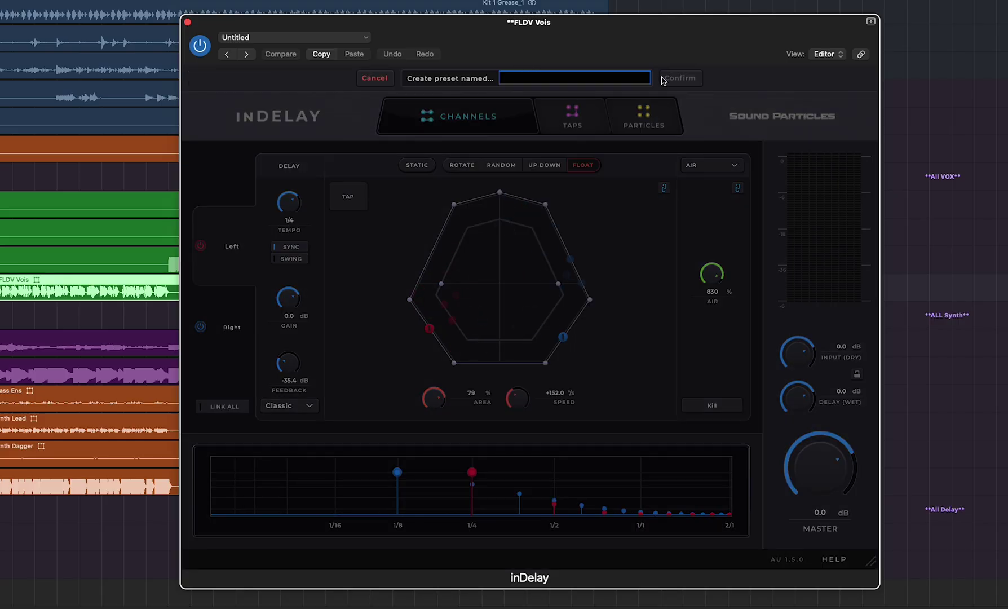
left_click(374, 79)
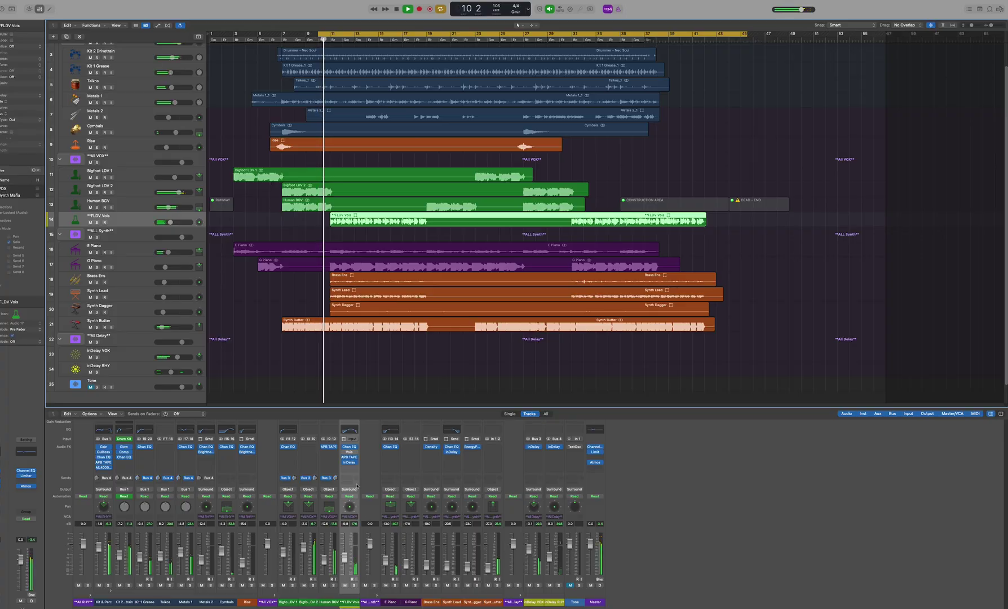
Reopen the inDelay window on FLDV Vois, then bring up its Vois plugin window.
left_click(350, 462)
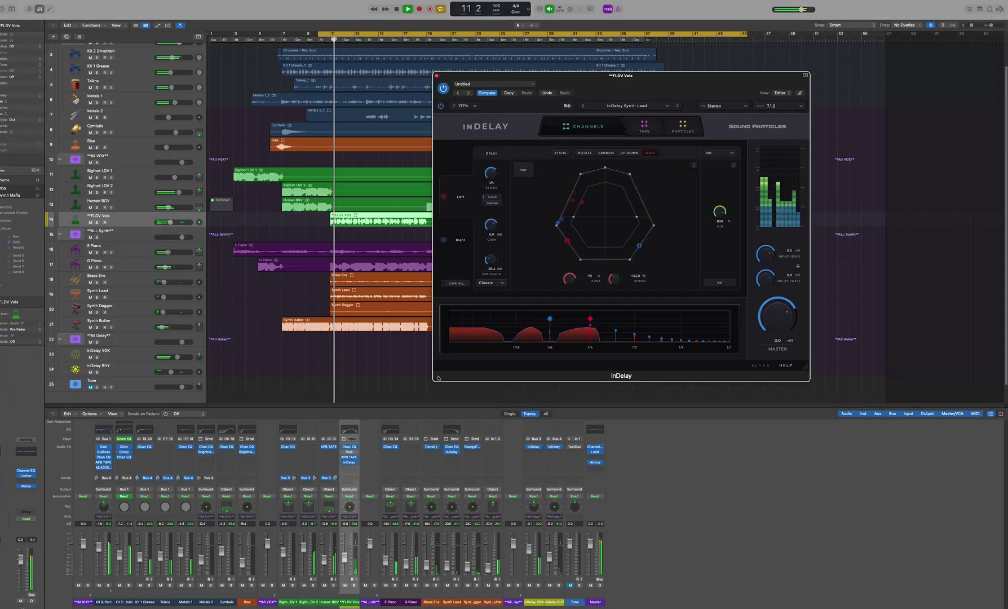
left_click(441, 107)
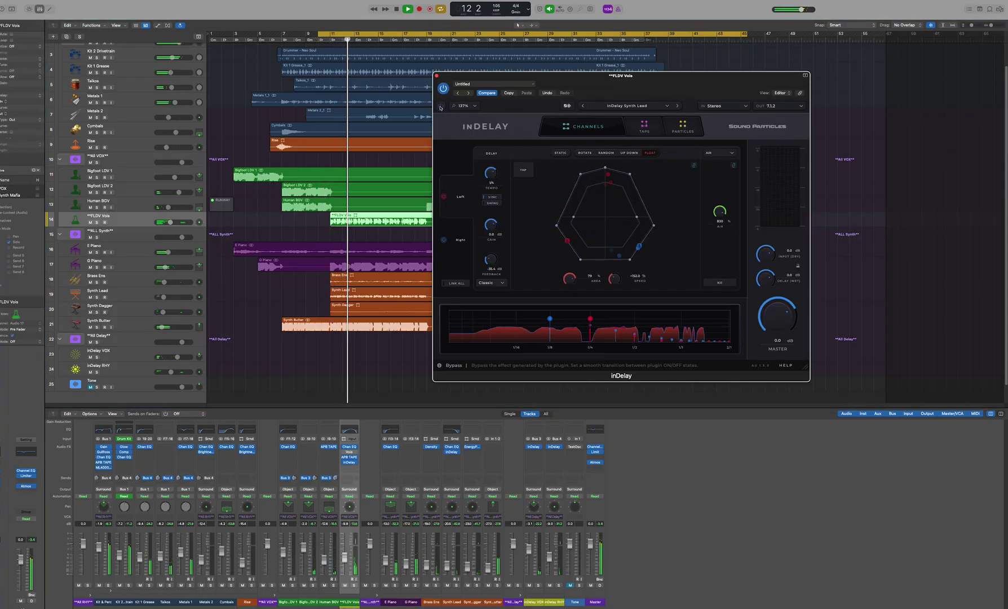
left_click(350, 452)
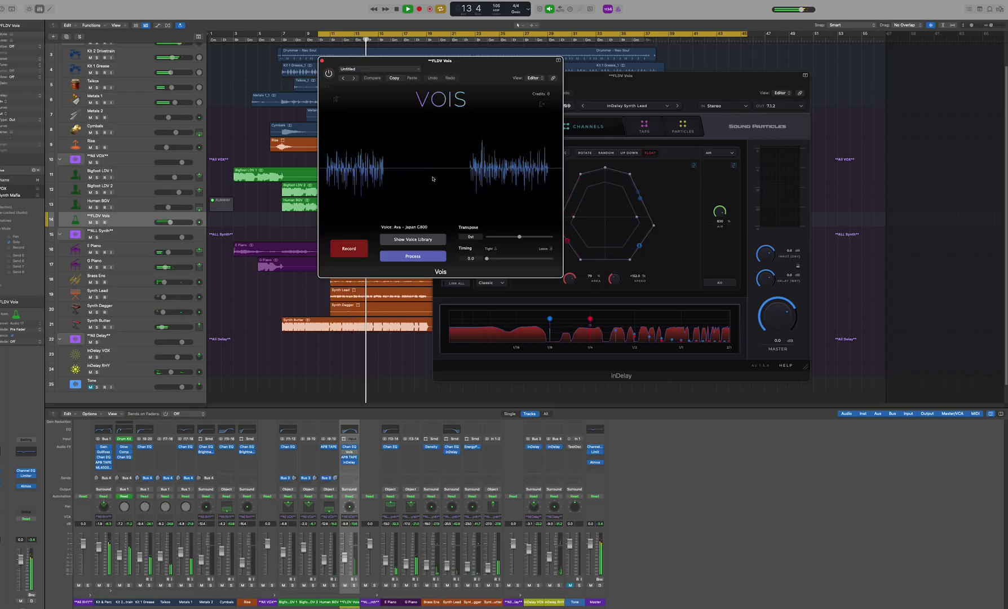
Open APB TAPE on FLDV Vois, arranging it lower left beside the Vois and inDelay windows.
key("space")
left_click_drag(421, 61, 263, 76)
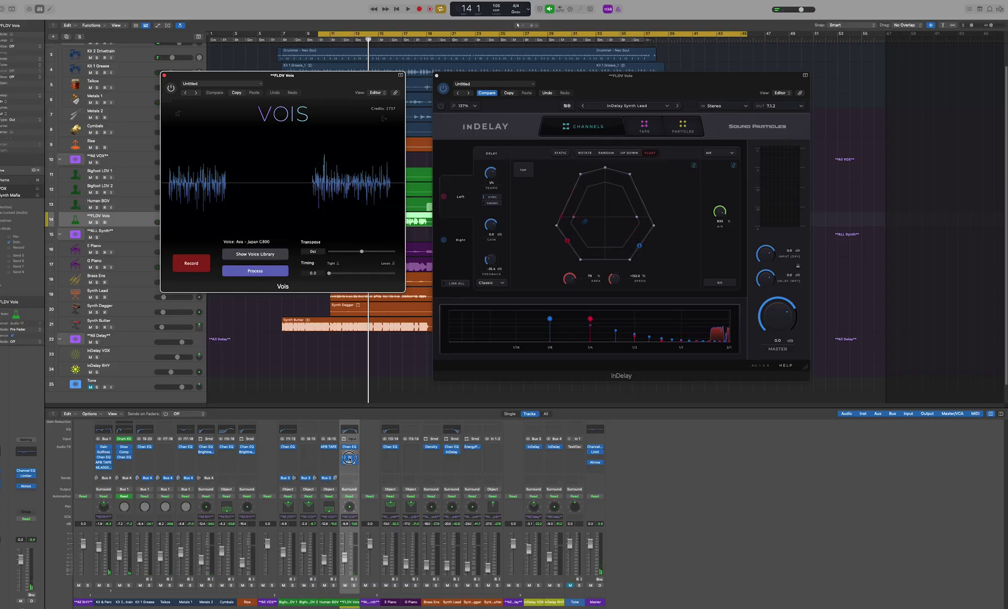
left_click(349, 457)
left_click_drag(379, 62, 191, 319)
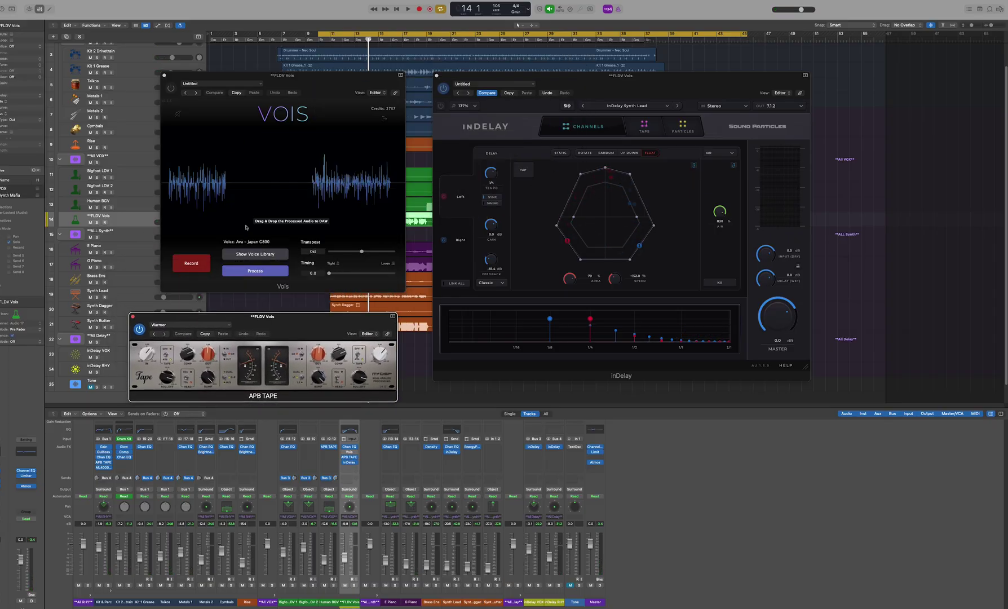
left_click(183, 93)
key("space")
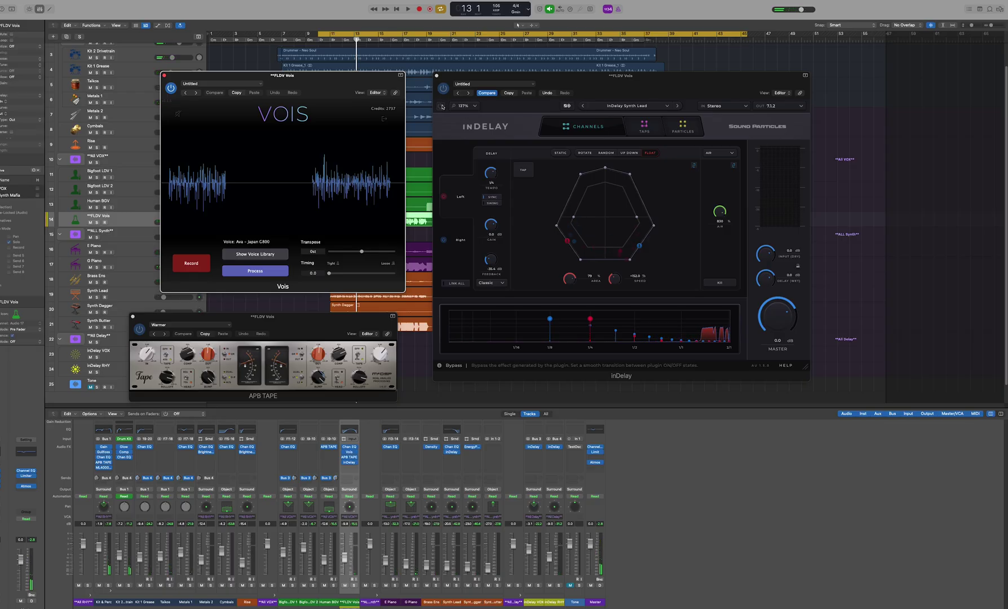
left_click(574, 114)
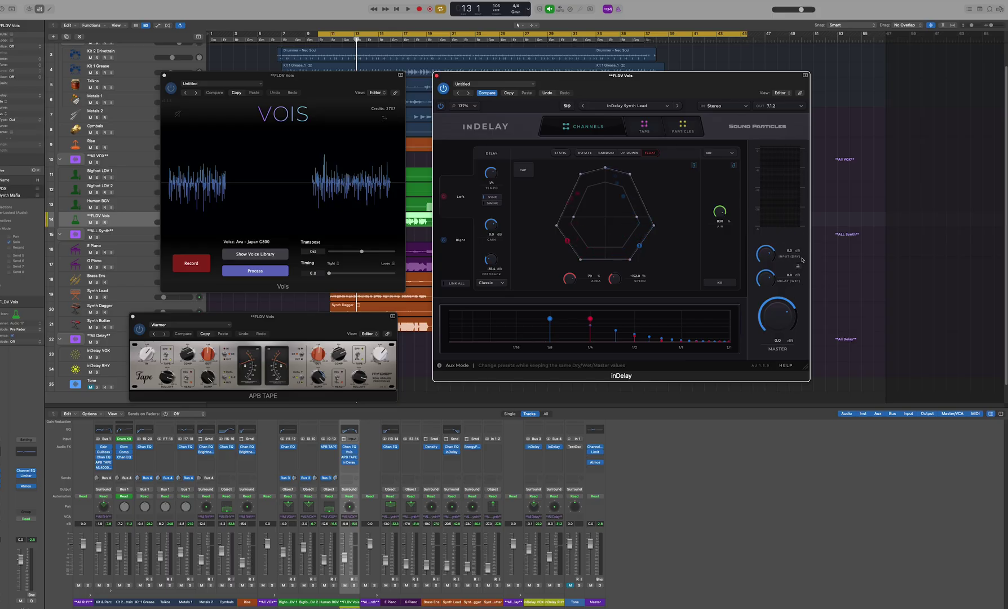
Solo FLDV Vois during playback and compare the vocal with inDelay bypassed and re-enabled.
key("space")
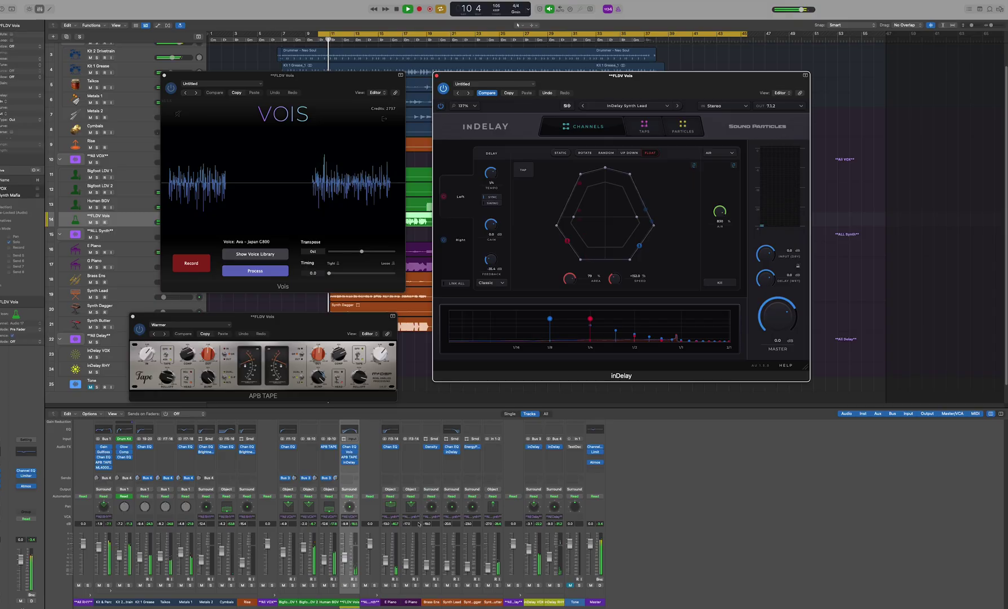
left_click(354, 585)
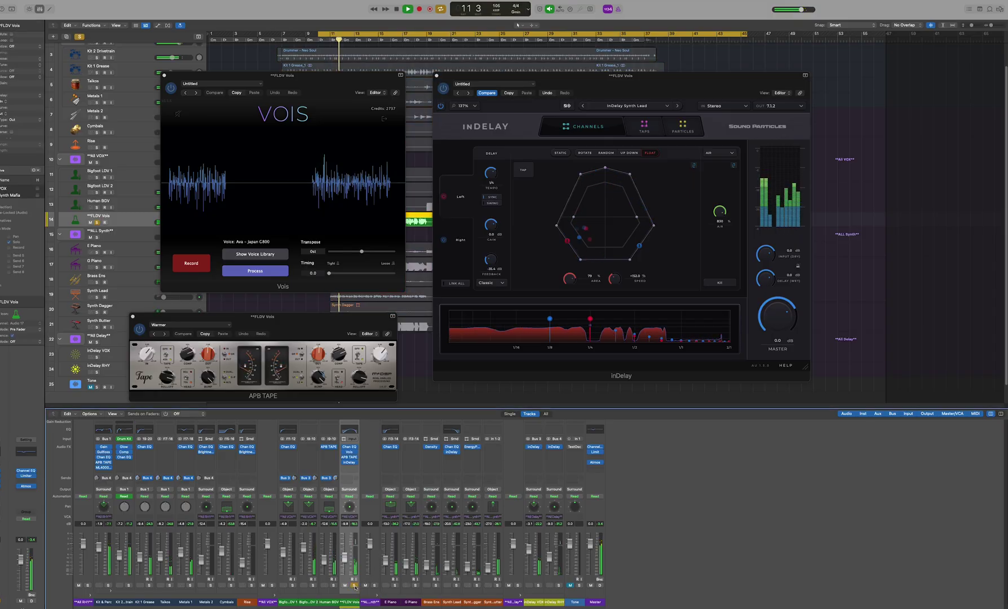
left_click(442, 107)
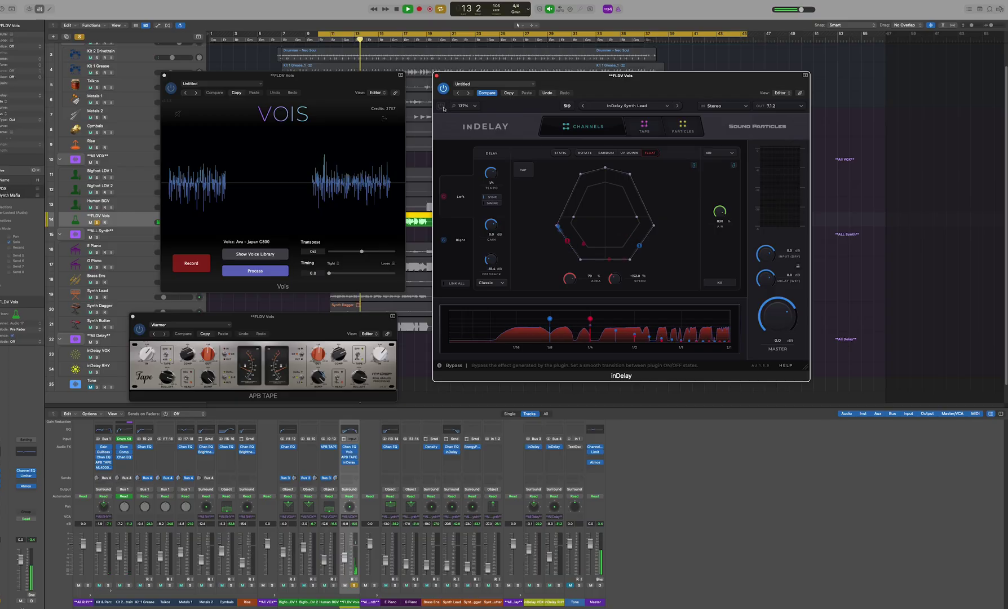
left_click(443, 107)
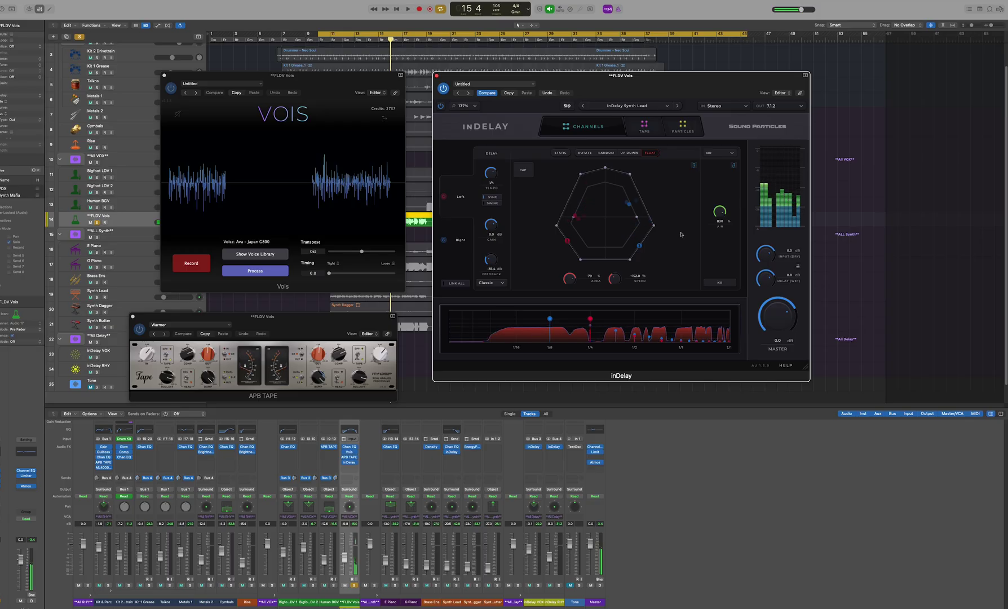
On inDelay's Particles page, raise the curve to 41% and particles to 32 while playing.
left_click(681, 134)
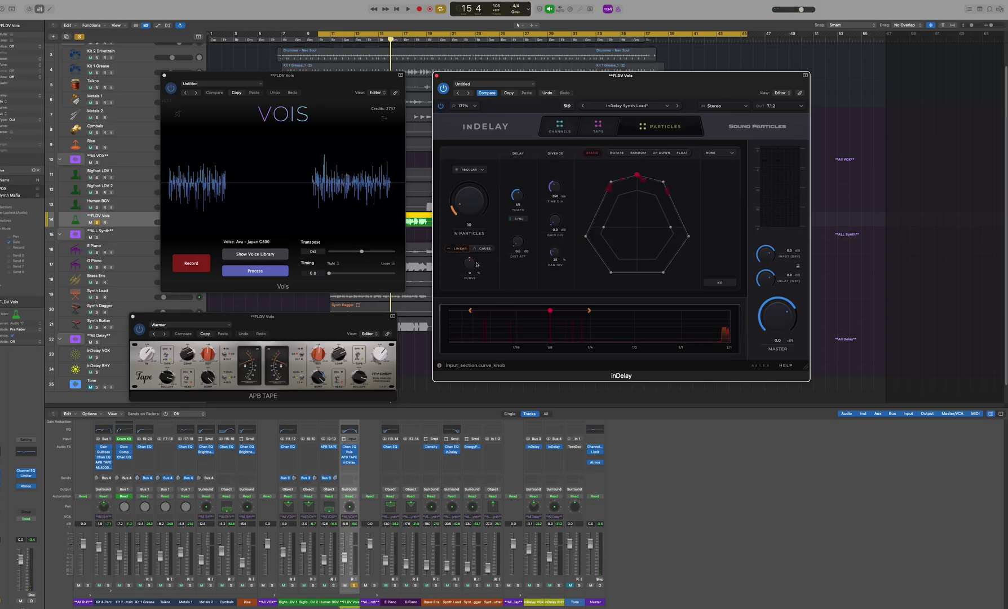
key("space")
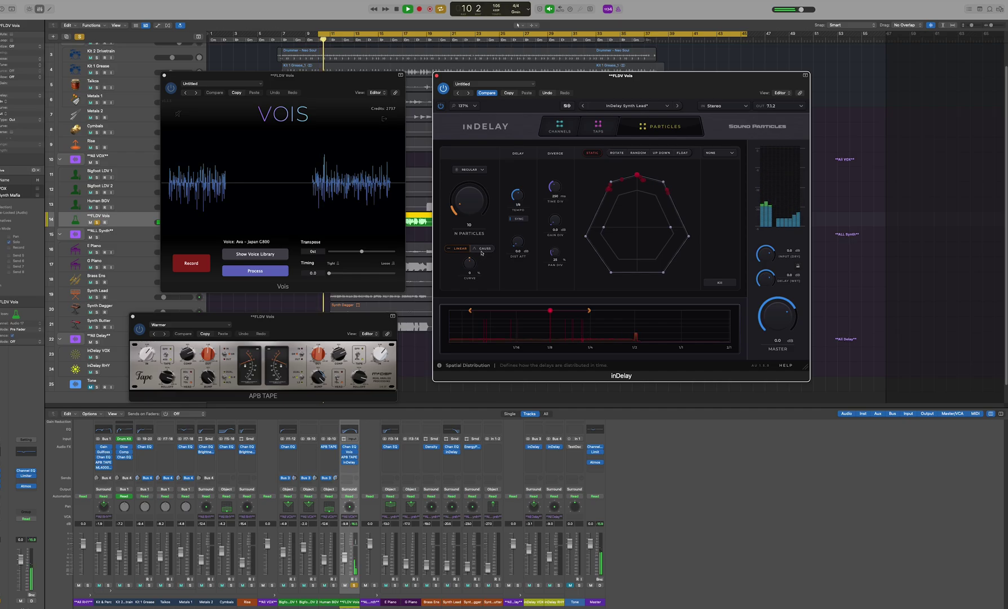
left_click_drag(477, 261, 475, 195)
key("space")
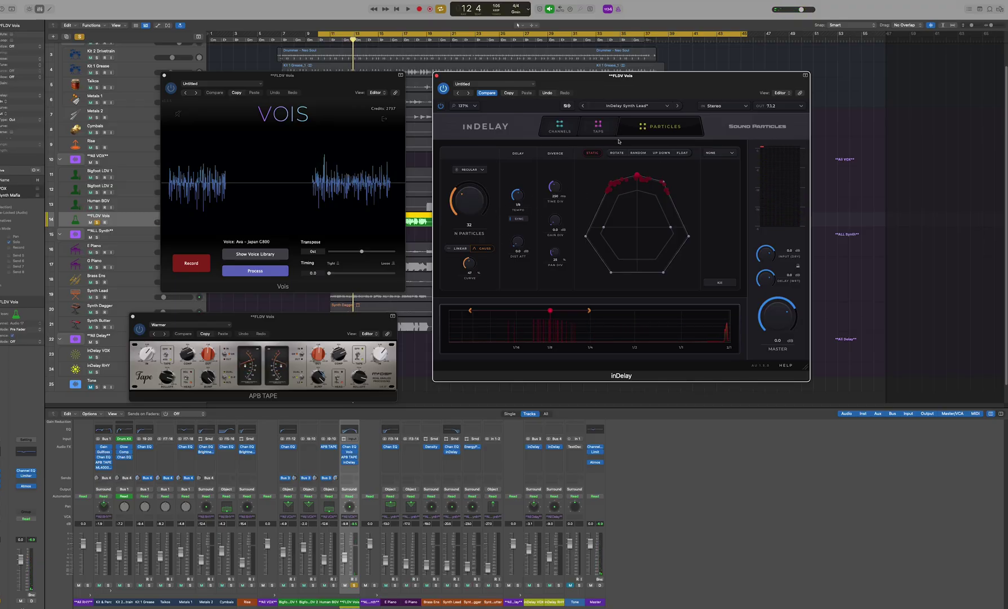
Bring up inDelay's Taps page, showing Tap 1 as a 1/4 delay at -39.0 dB.
left_click(588, 128)
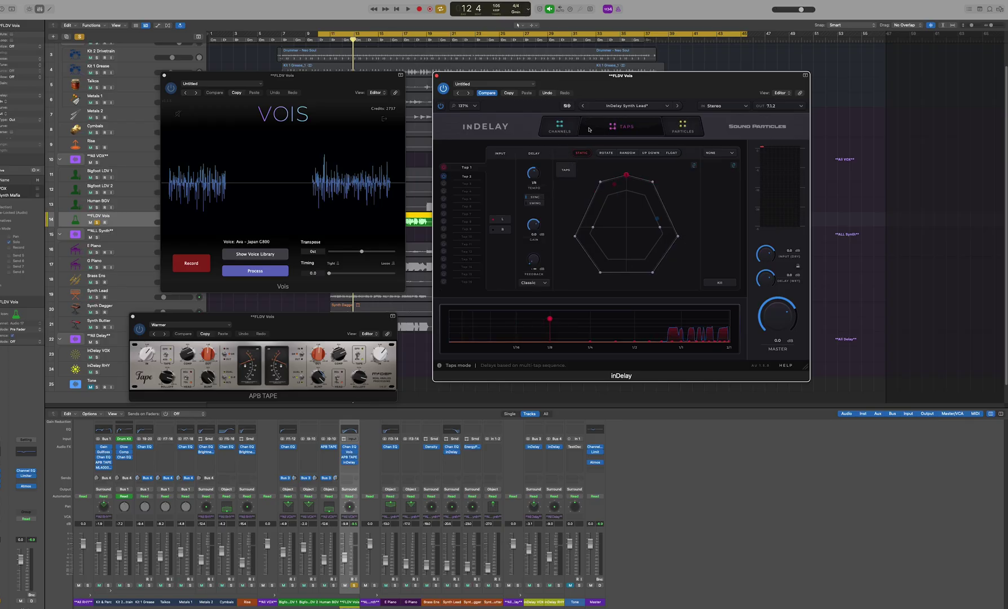
left_click(566, 125)
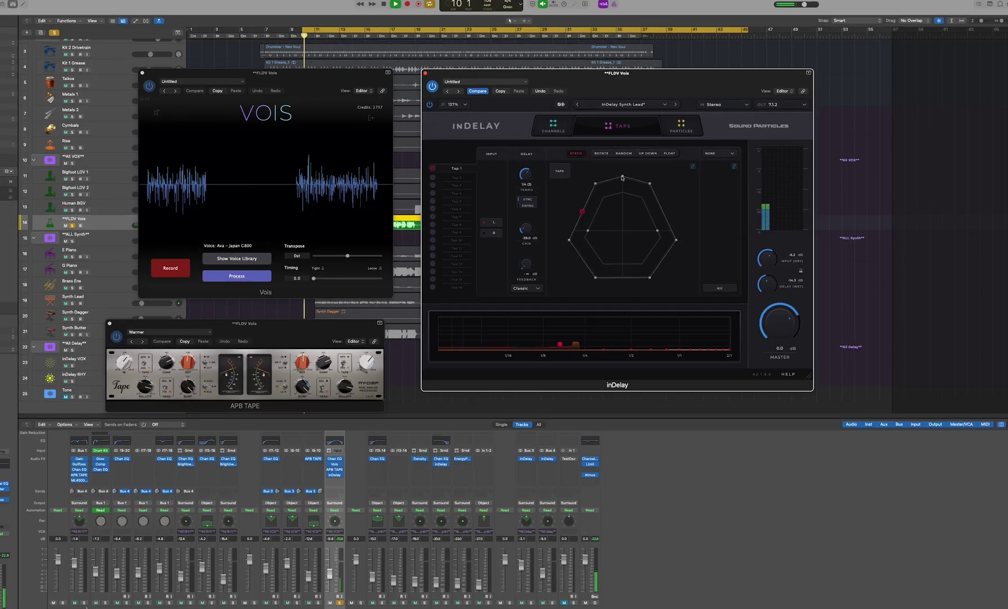
left_click(644, 126)
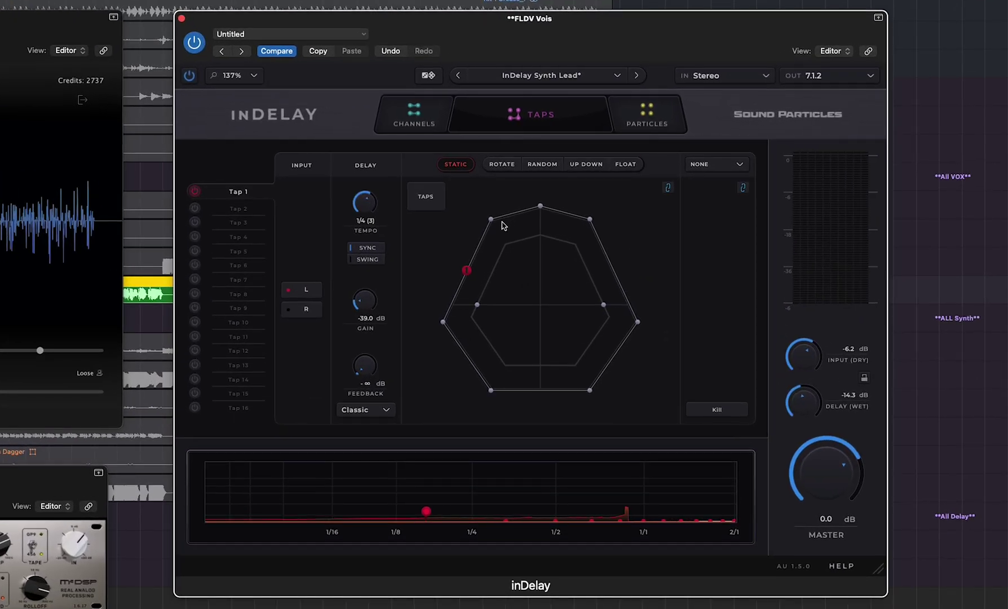
Record a tapped rhythm of delay taps with inDelay's TAPS button.
left_click(431, 204)
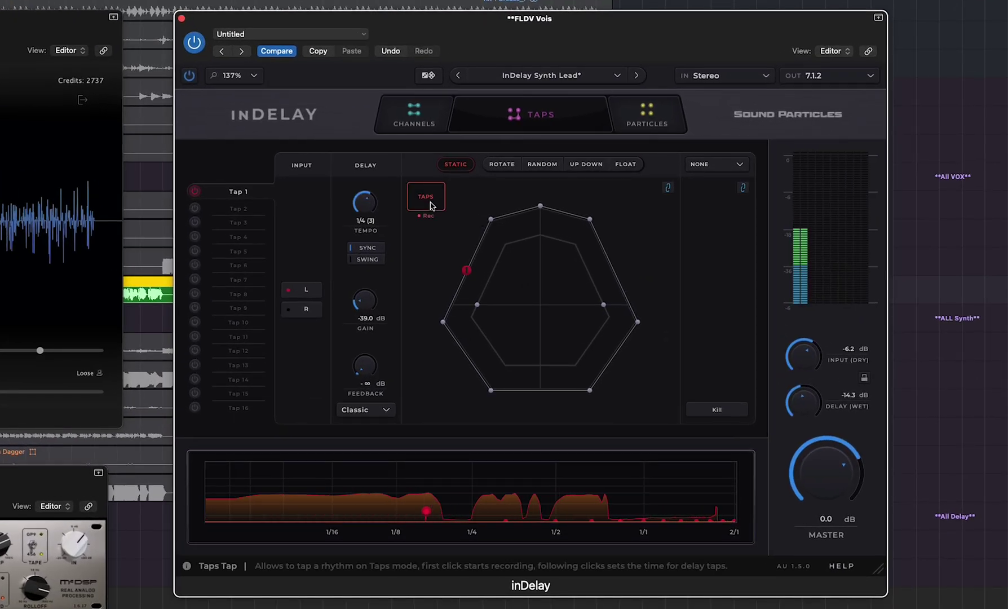
left_click(430, 204)
left_click(431, 204)
left_click(430, 204)
left_click(430, 204)
left_click(430, 204)
left_click(430, 203)
left_click(430, 204)
left_click(430, 204)
left_click(430, 204)
left_click(430, 204)
left_click(431, 204)
left_click(431, 203)
left_click(431, 204)
left_click(430, 203)
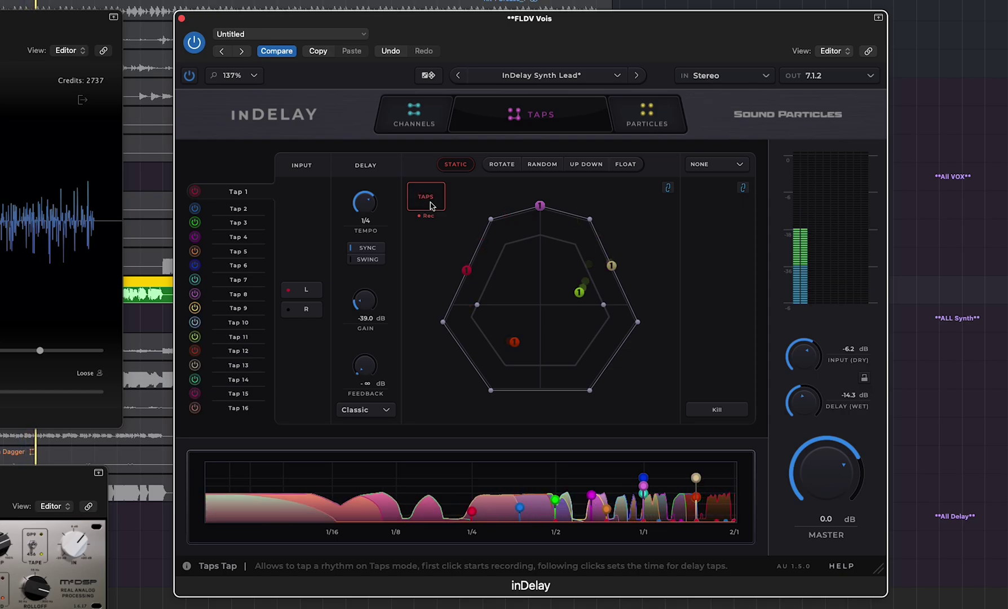
left_click(430, 204)
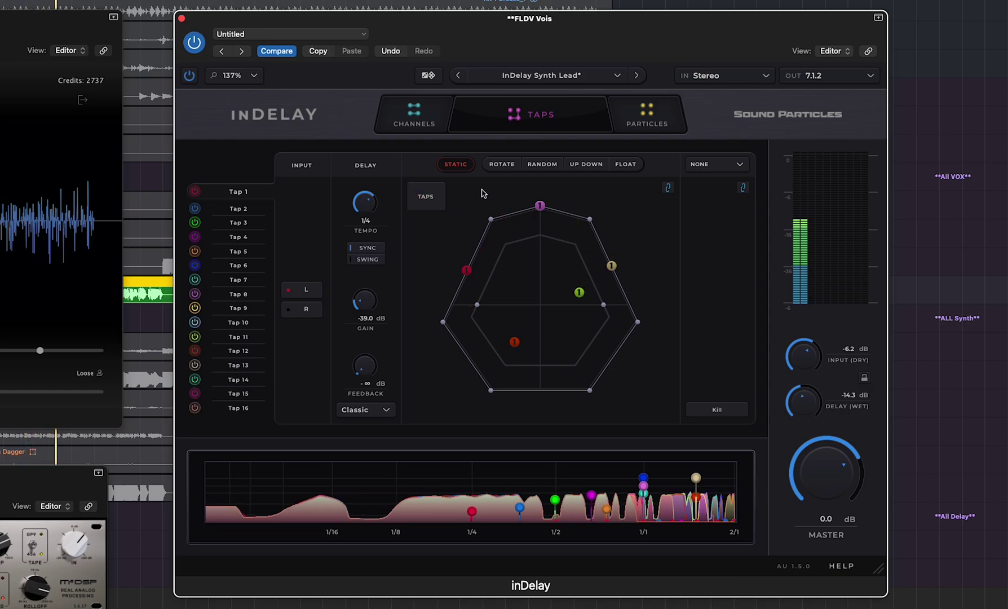
Set the dry input level to +2.0 dB and the wet delay level to -12.3 dB.
left_click_drag(800, 402, 795, 401)
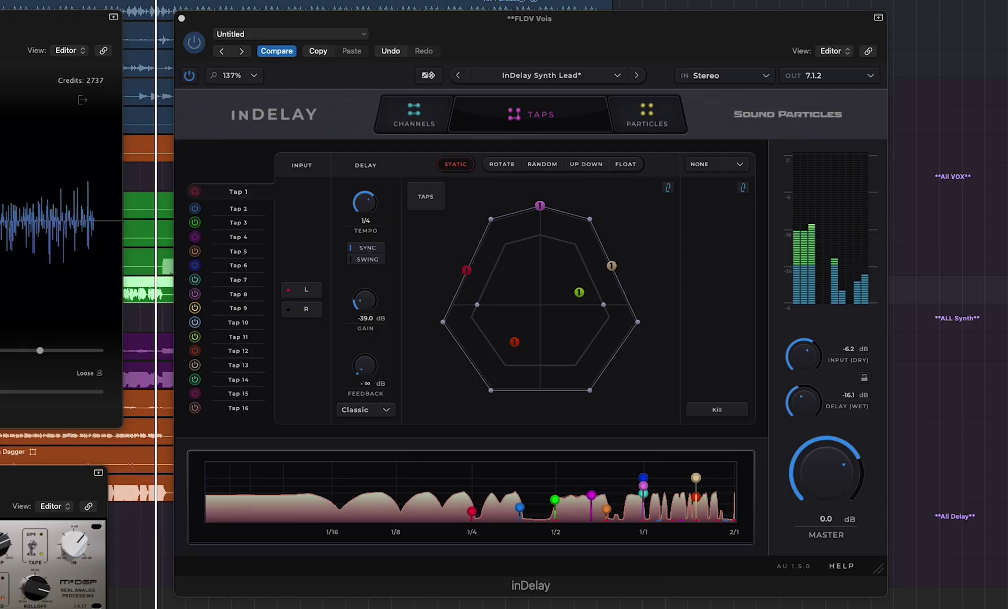
left_click_drag(807, 356, 811, 353)
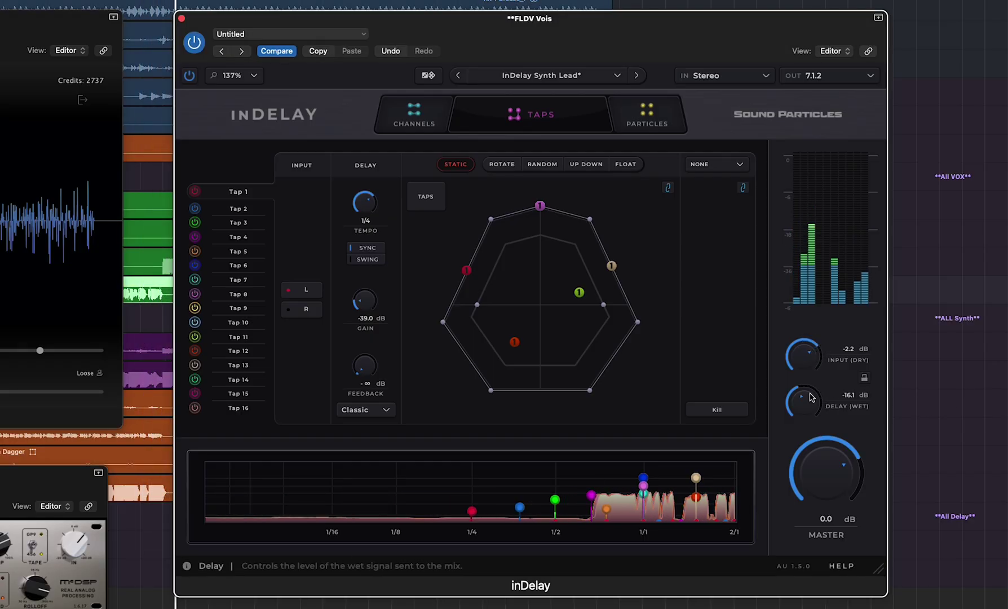
left_click_drag(803, 398, 805, 354)
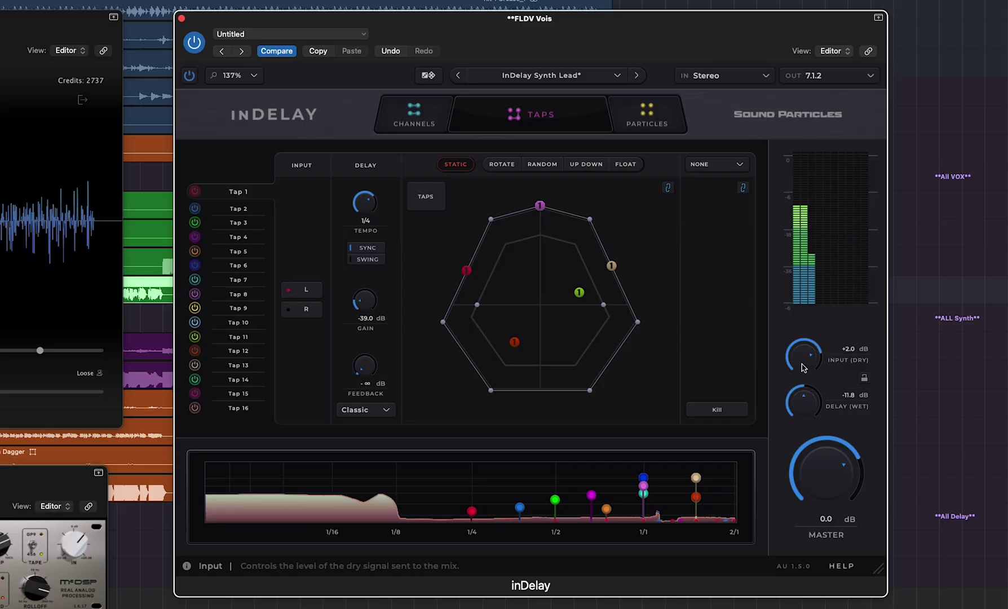
mouse_move(803, 402)
left_mouse_down()
mouse_move(805, 392)
mouse_move(804, 404)
left_mouse_up()
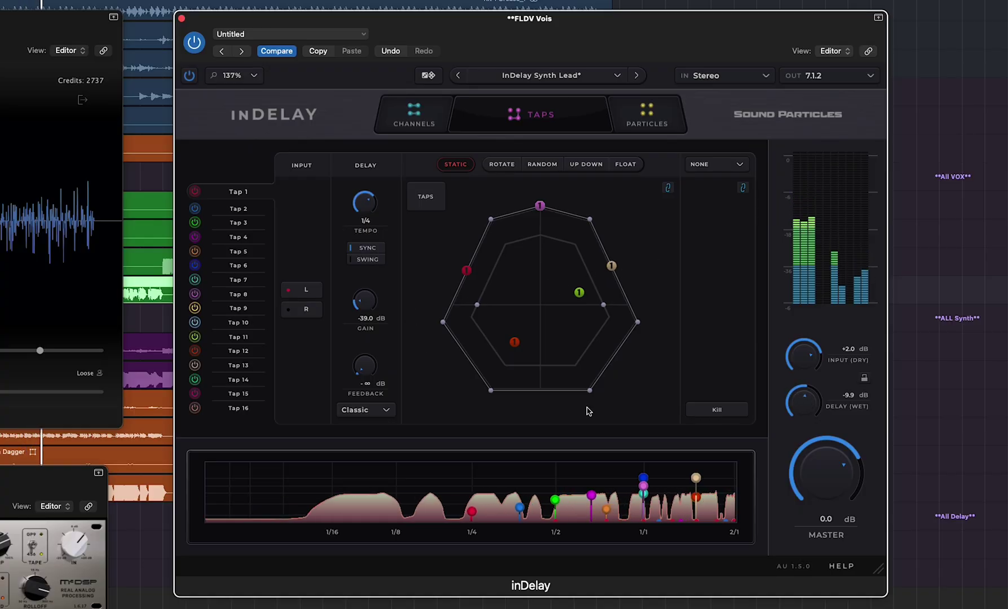
left_click_drag(804, 401, 804, 406)
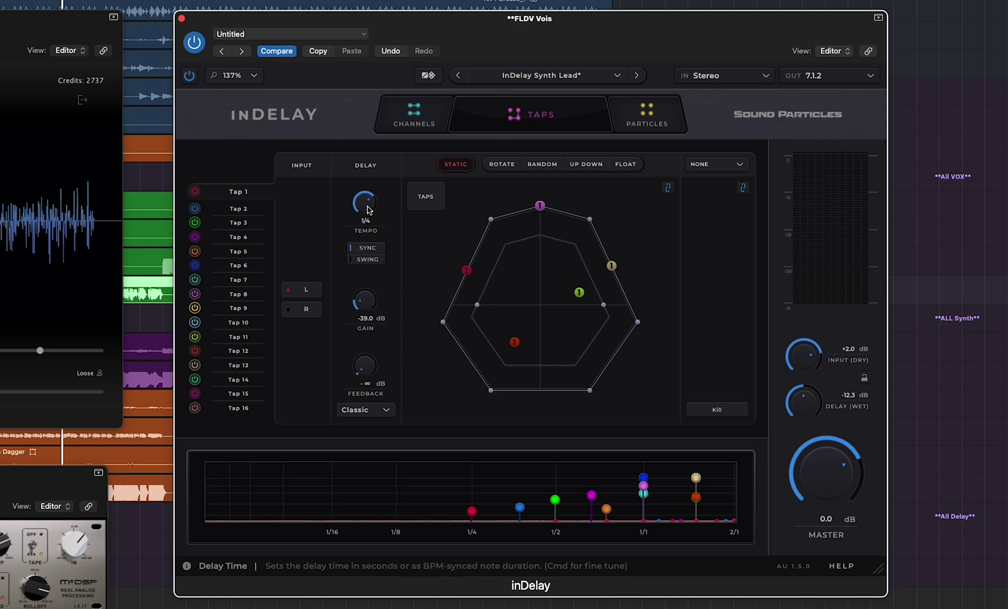
Change Tap 1's delay from 1/4 to 1/8 +20 ms with the Tempo knob.
left_click_drag(366, 207, 364, 204)
scroll(367, 204, "down", 1)
scroll(372, 207, "up", 2)
scroll(371, 207, "down", 1)
scroll(375, 209, "up", 2)
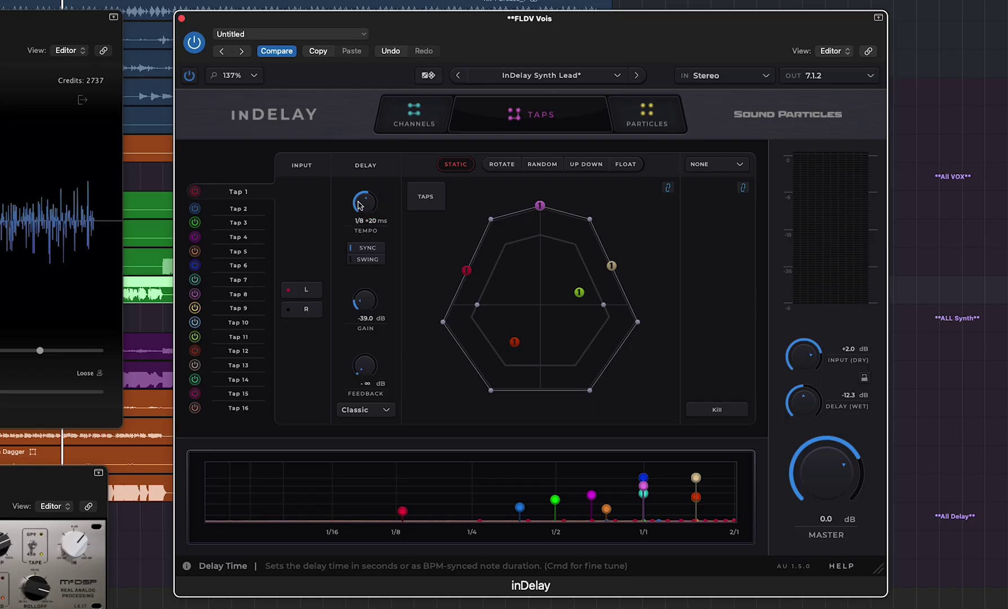